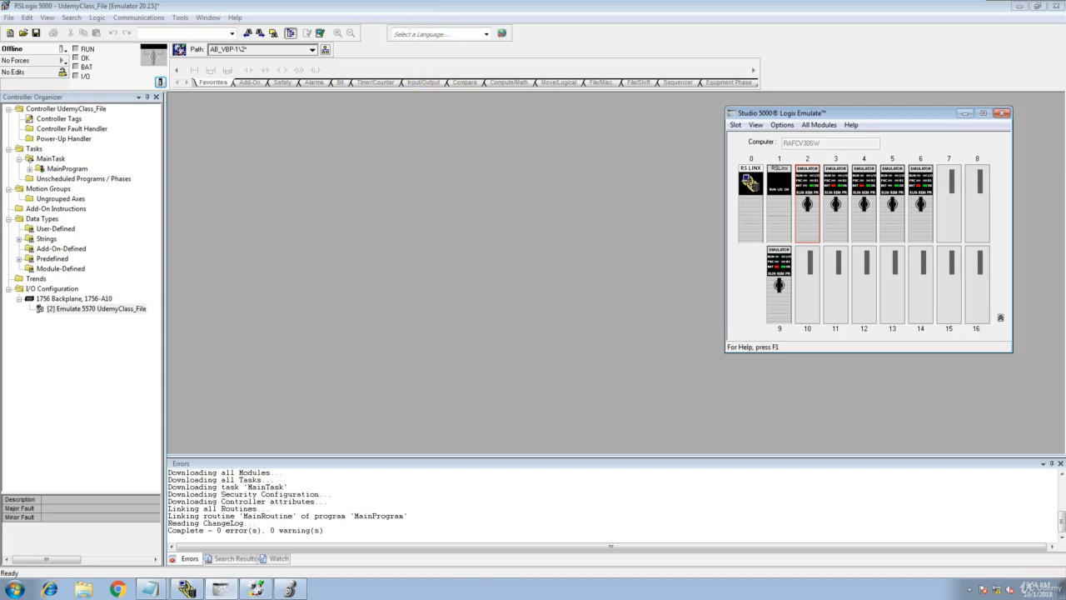
Review the Notepad notes on which versions belong to RSLogix 5000 and which to Studio 5000.
mouse_move(315, 8)
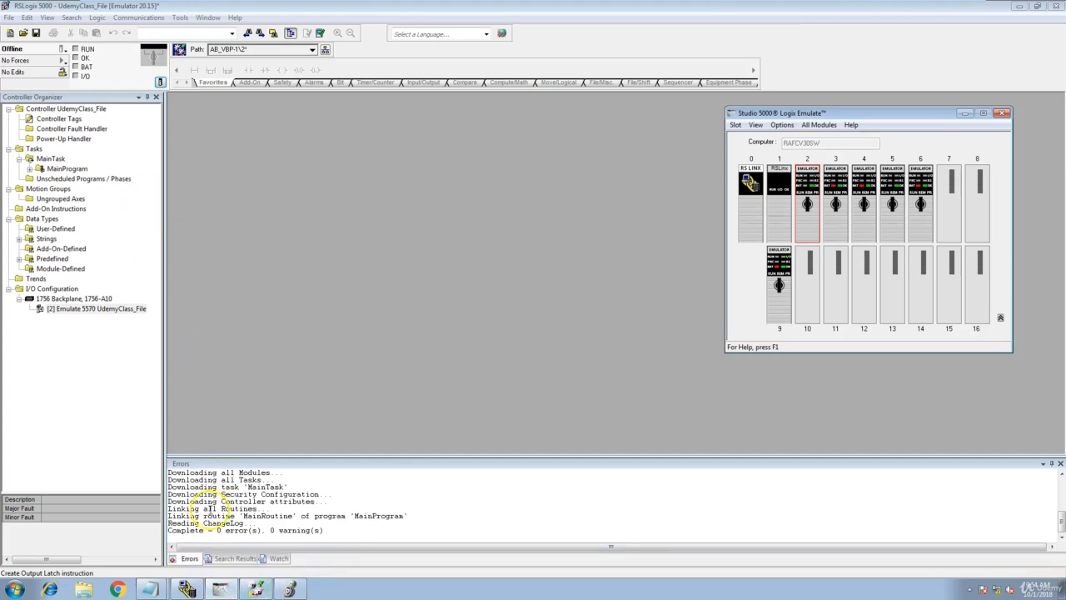
left_click(150, 589)
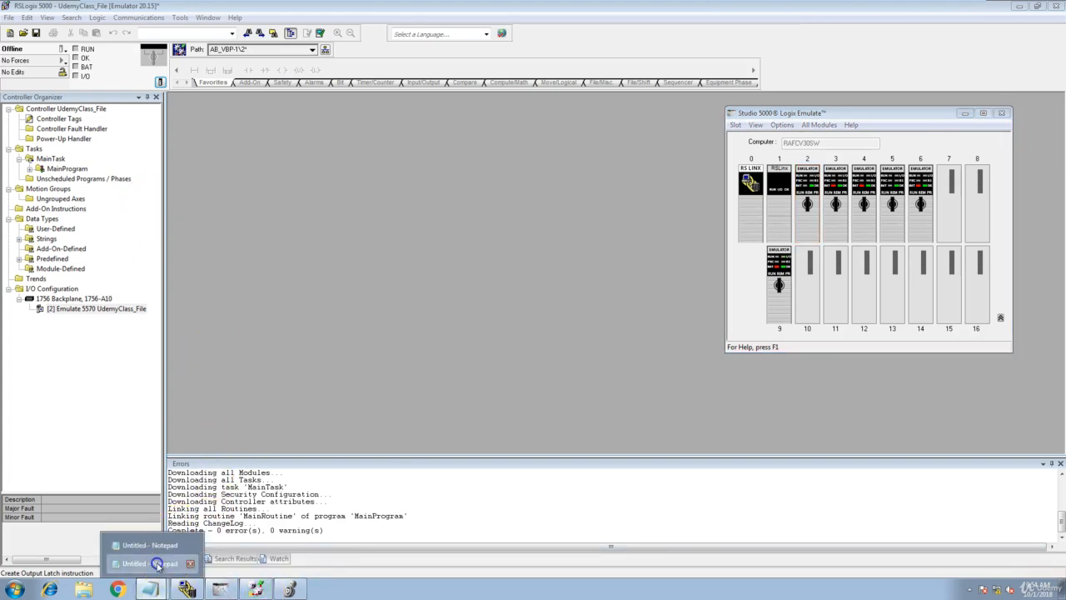
left_click(165, 564)
left_click_drag(516, 204, 392, 198)
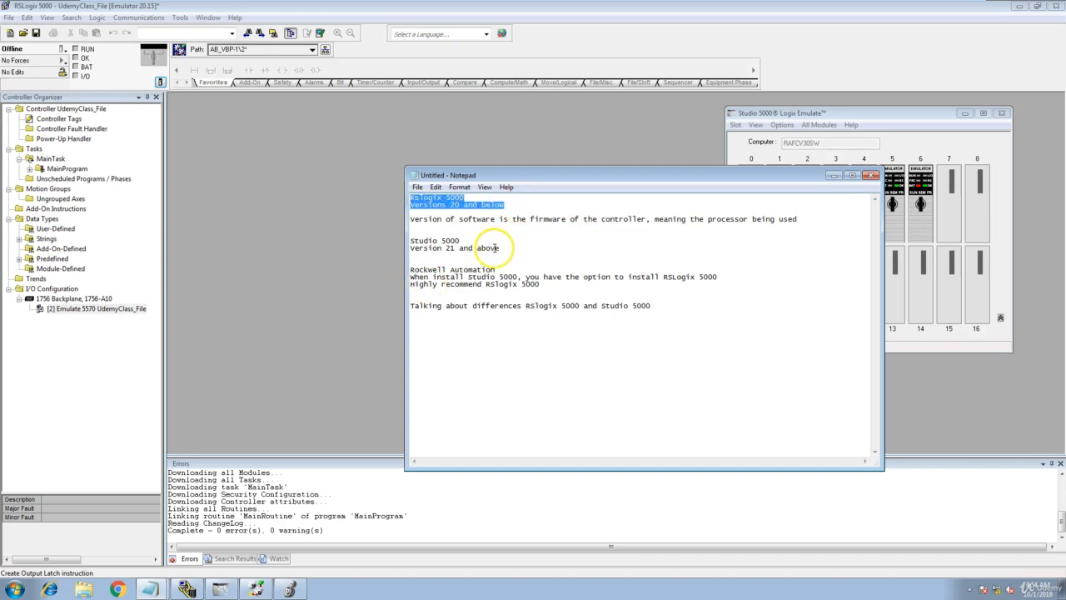
left_click_drag(507, 249, 370, 264)
left_click(371, 264)
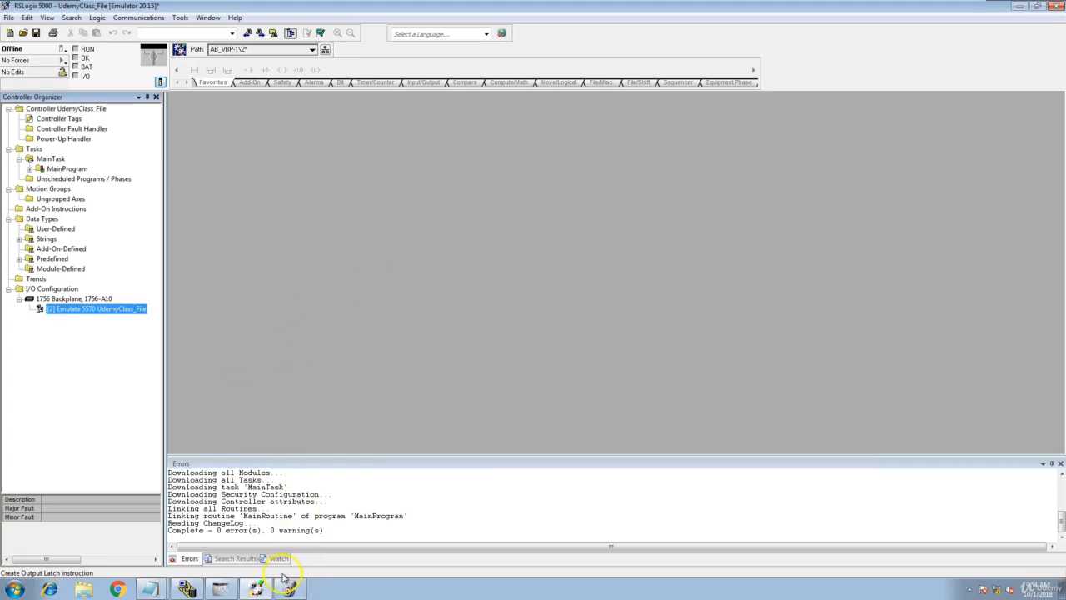
Switch to Studio 5000 Logix Emulate and remove the emulator module in slot 2, clearing its module configuration.
left_click(220, 588)
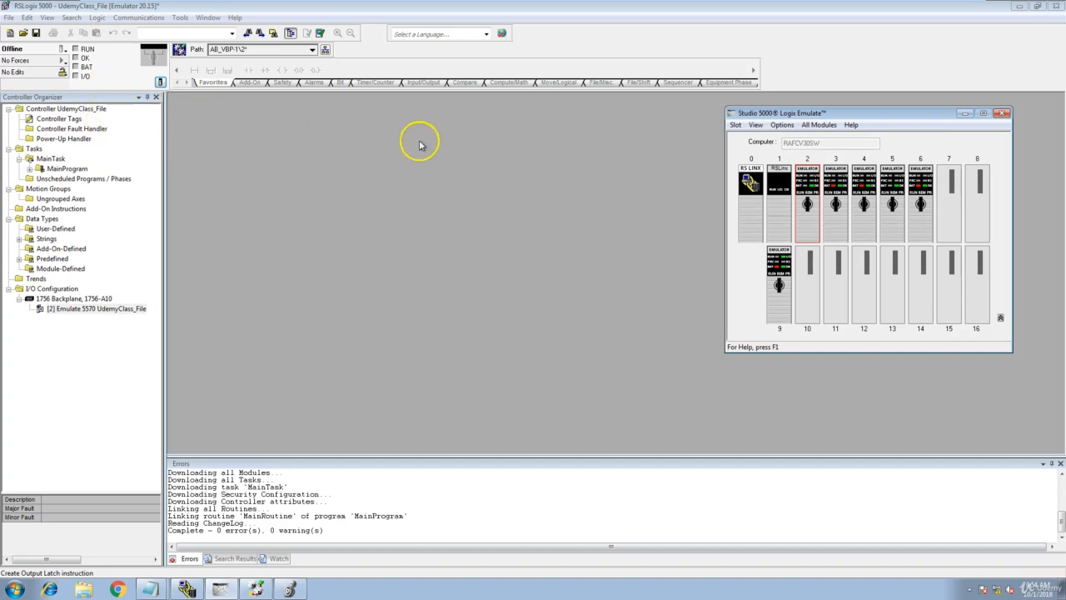
mouse_move(810, 184)
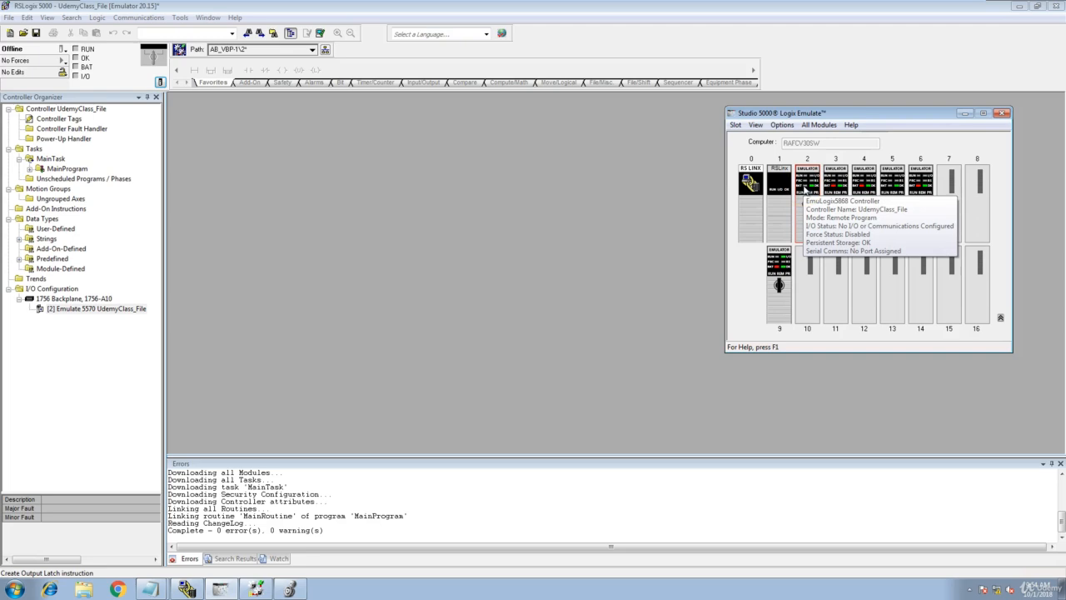
right_click(804, 189)
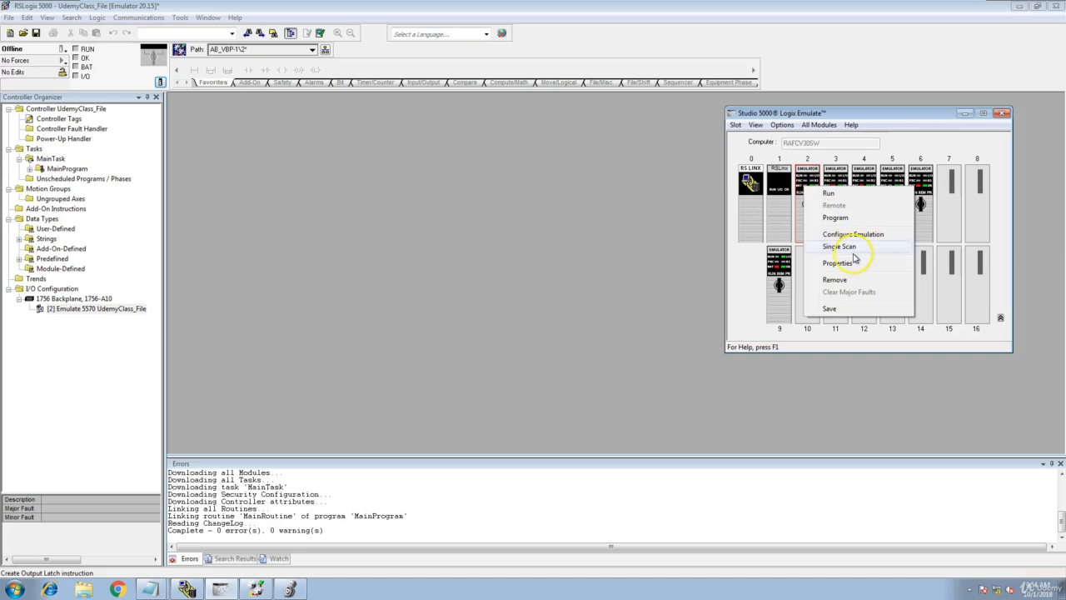
left_click(855, 285)
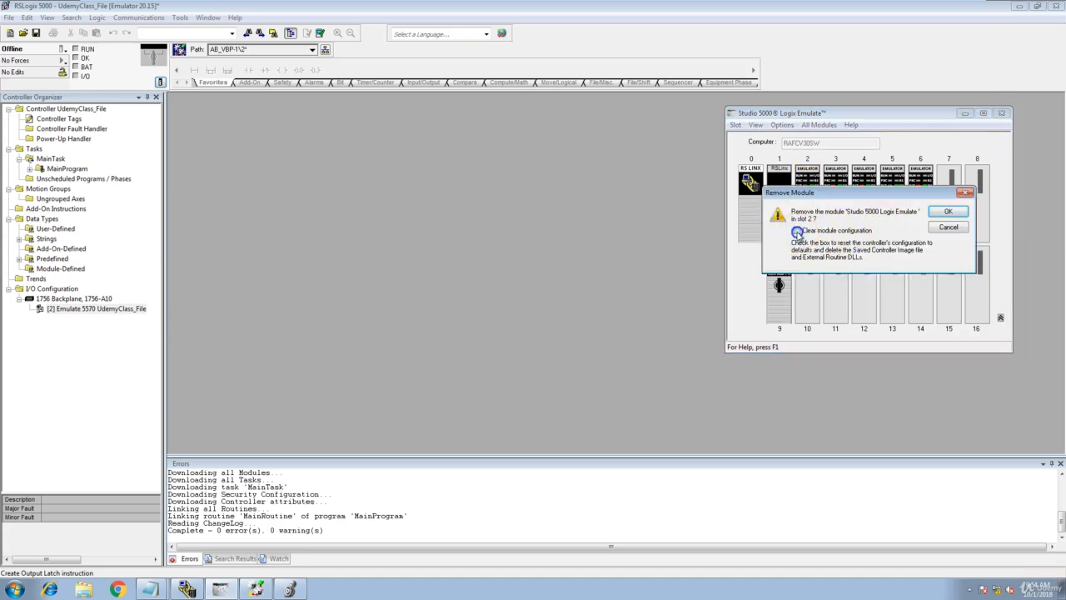
left_click(948, 212)
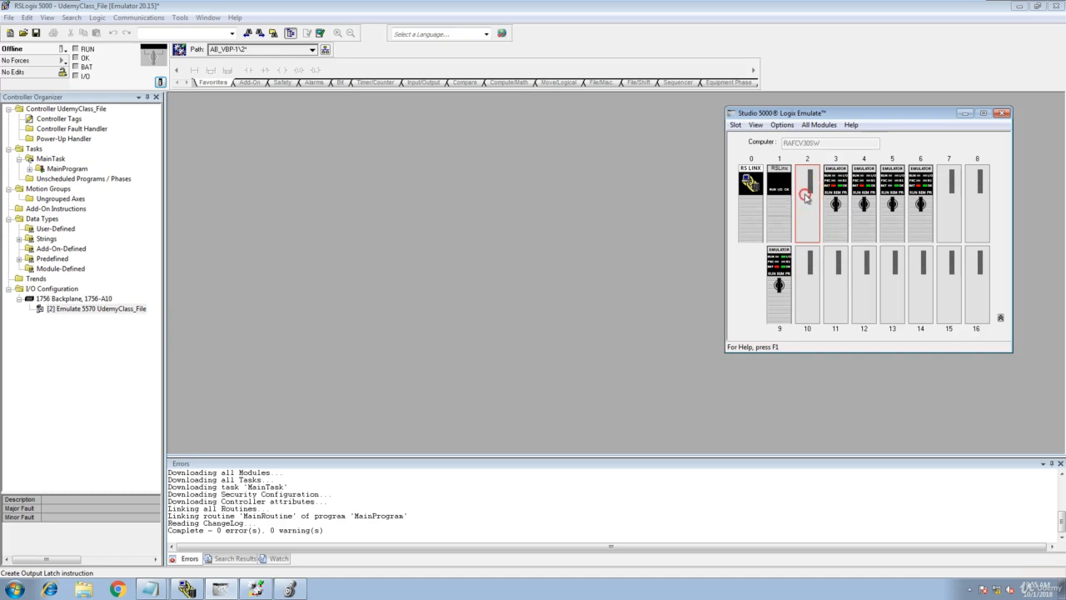
Create an Emulate 5570 Controller module in the empty slot 2 of the virtual chassis.
right_click(806, 197)
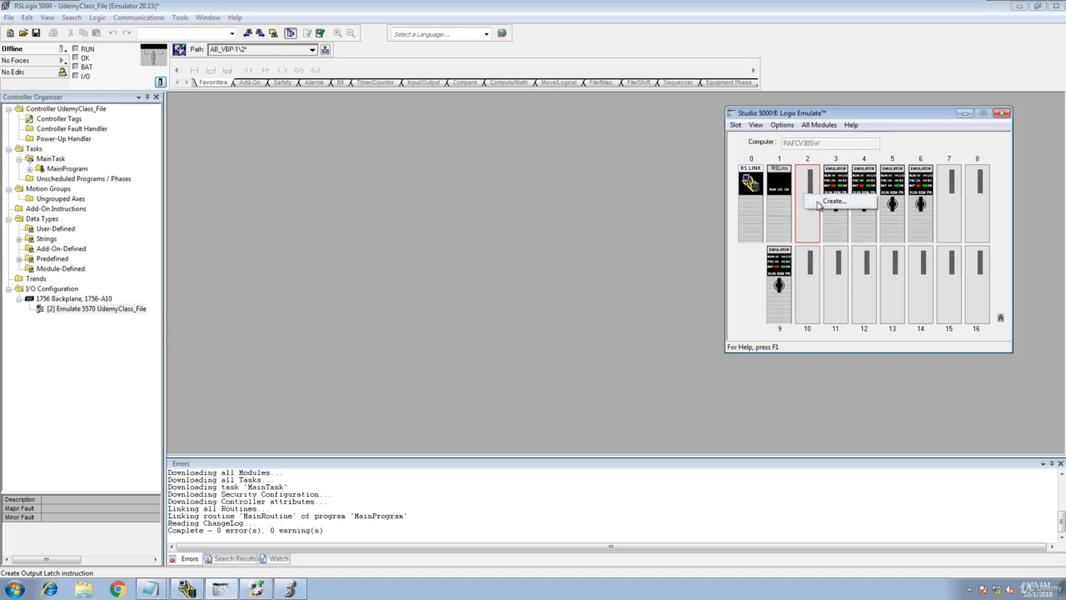
left_click(819, 204)
left_click_drag(858, 188, 686, 225)
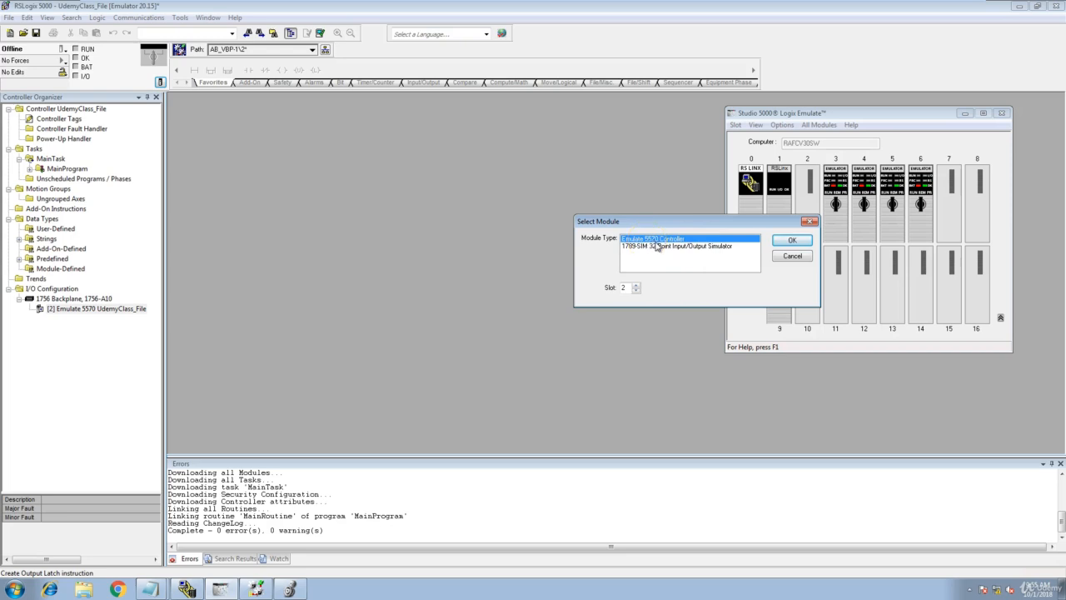
left_click(792, 240)
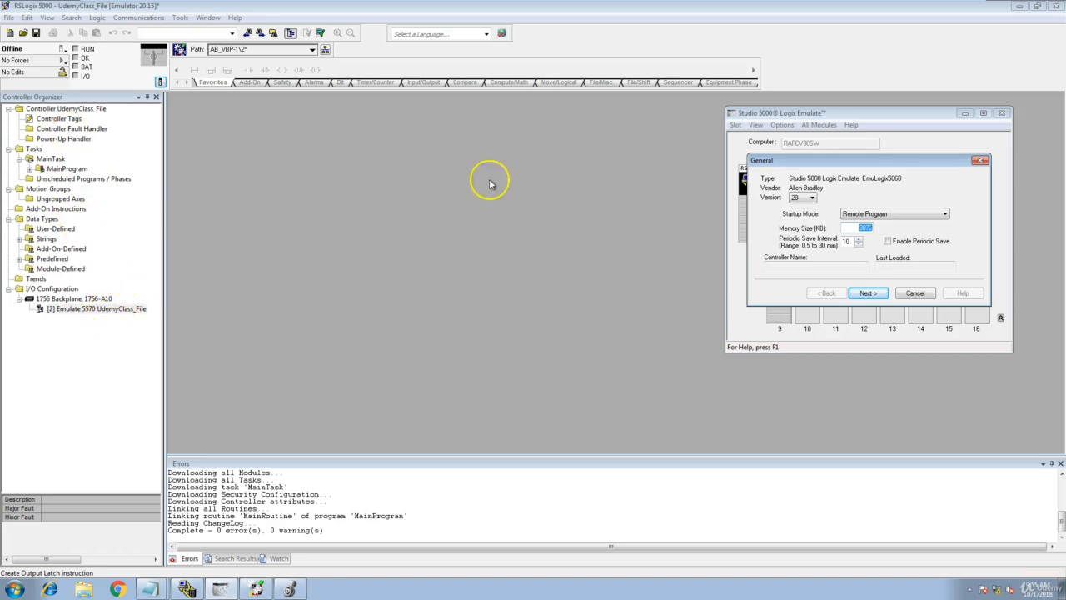
Set the new controller to version 20 with startup mode Last Controller State, and finish its setup with the default system settings.
left_click(811, 200)
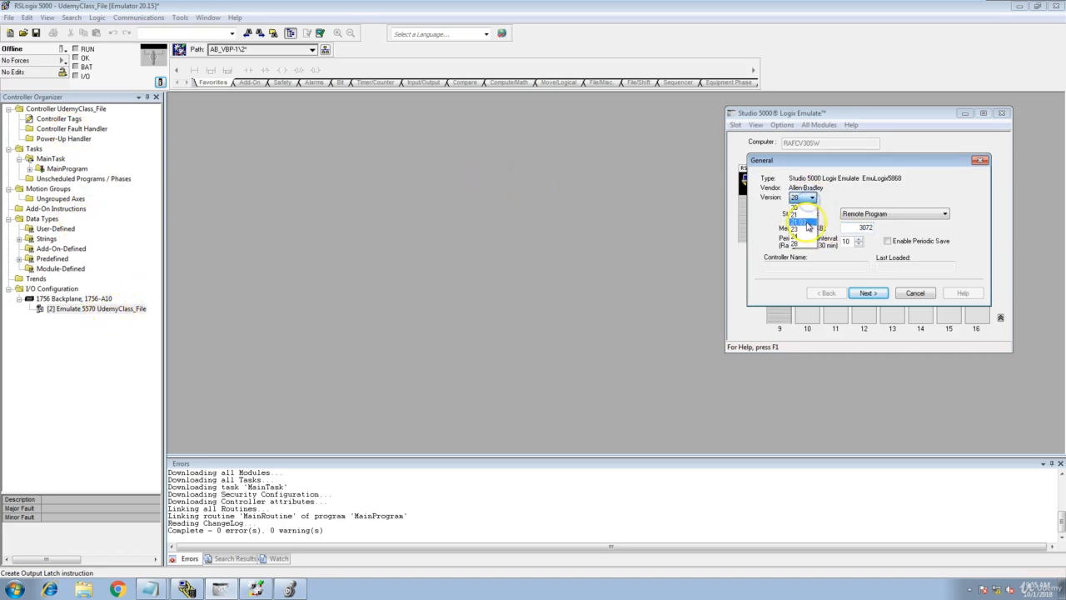
left_click(797, 208)
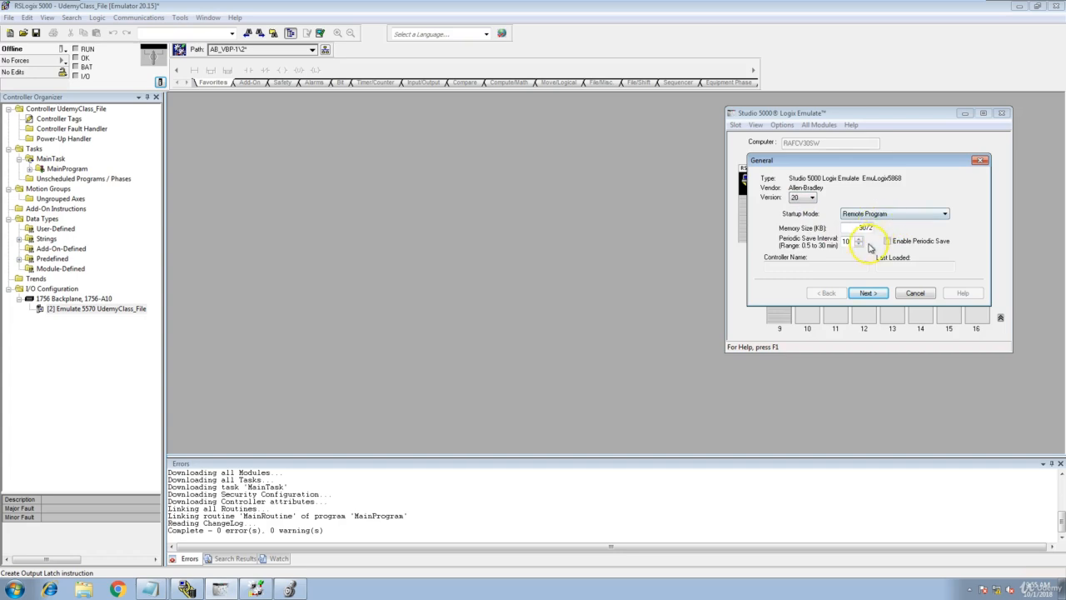
left_click(933, 216)
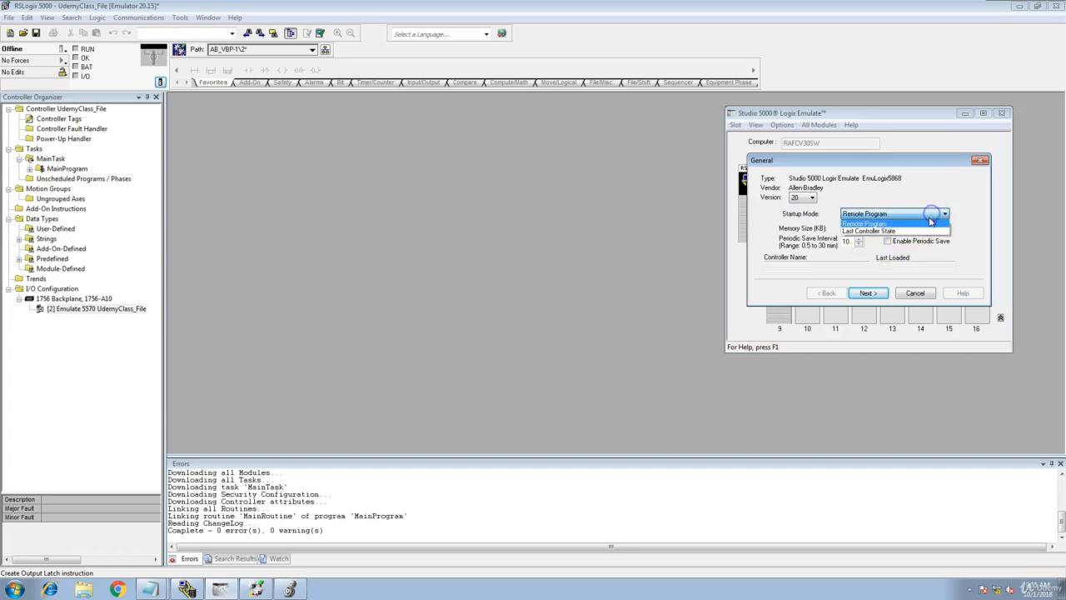
left_click(898, 231)
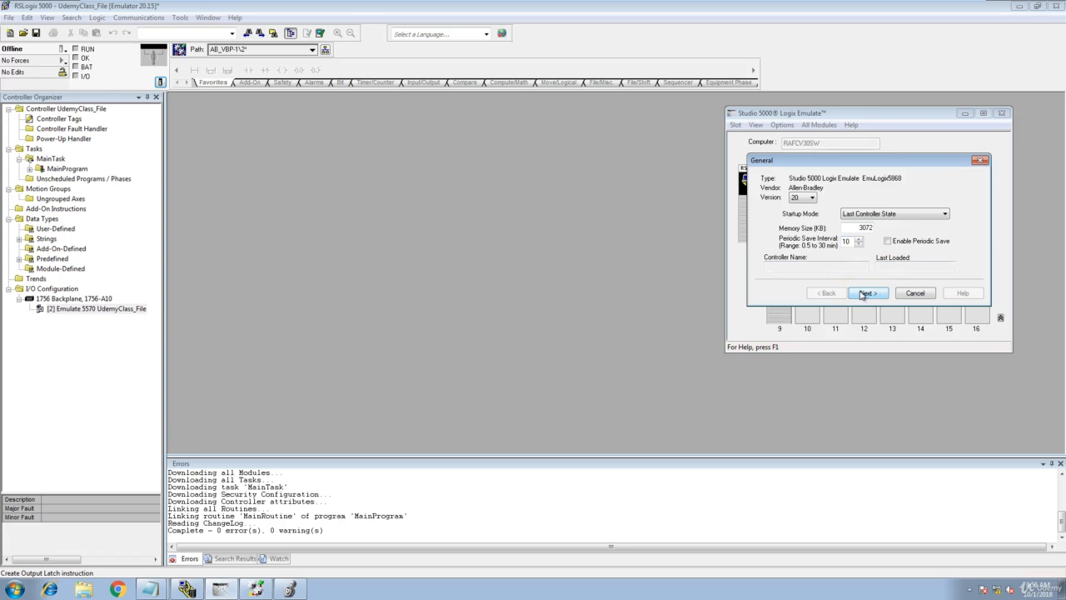
left_click(863, 293)
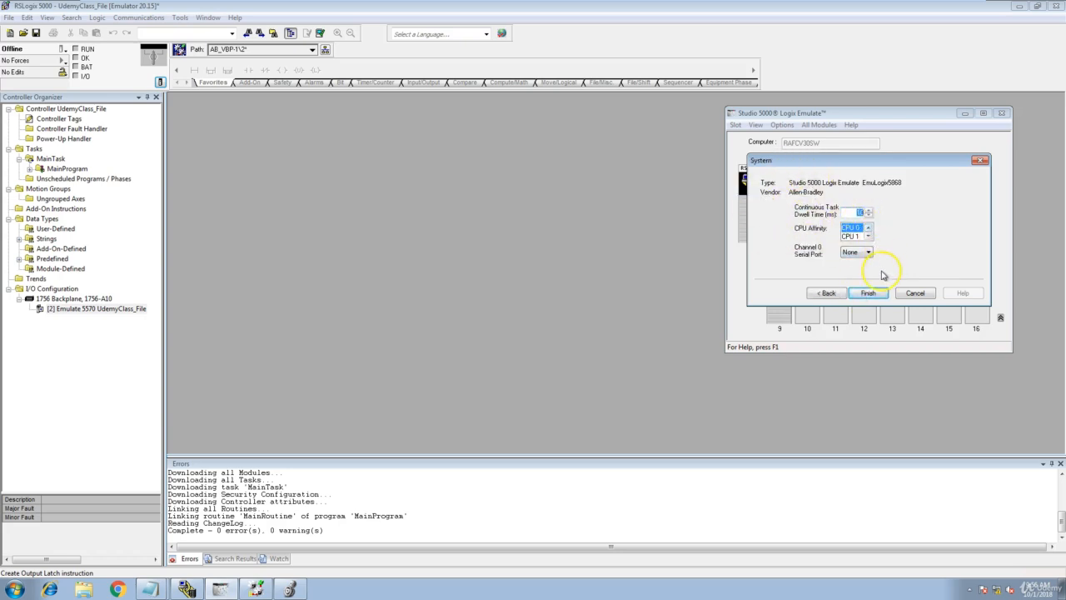
left_click(869, 294)
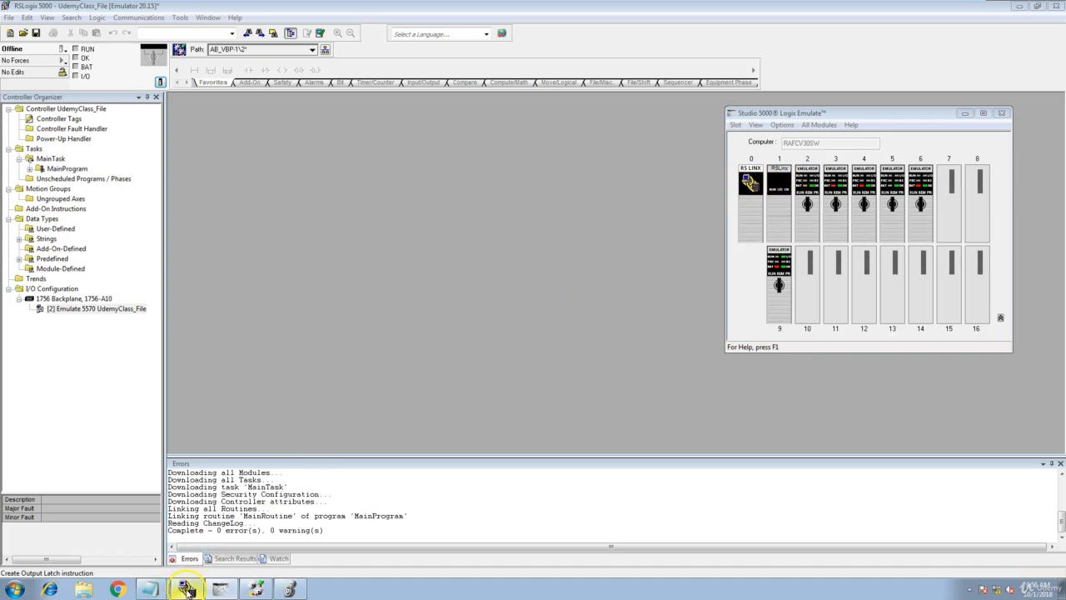
left_click(186, 589)
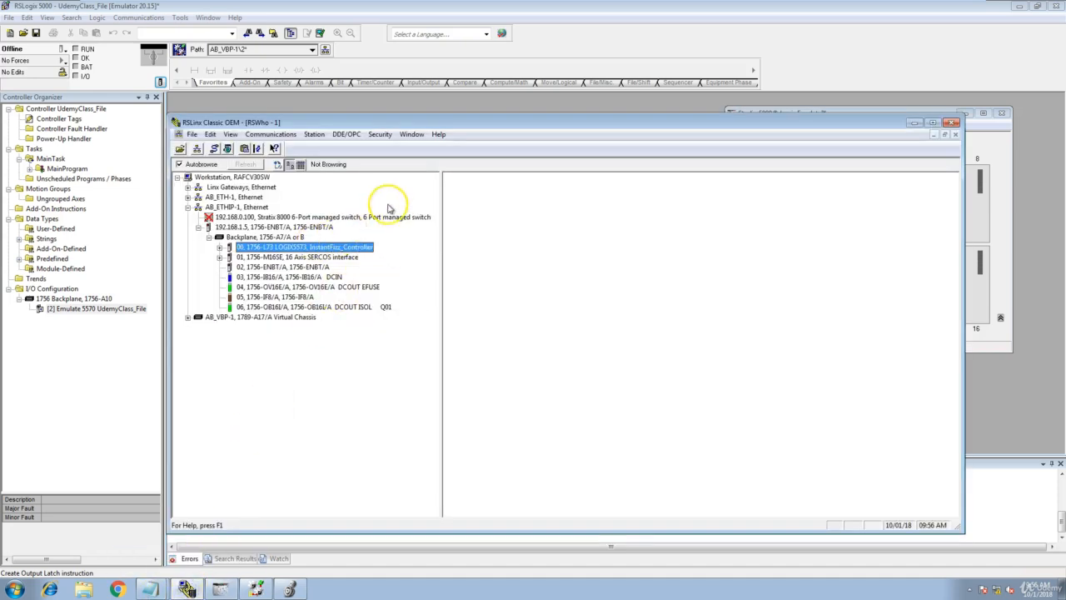
left_click(952, 123)
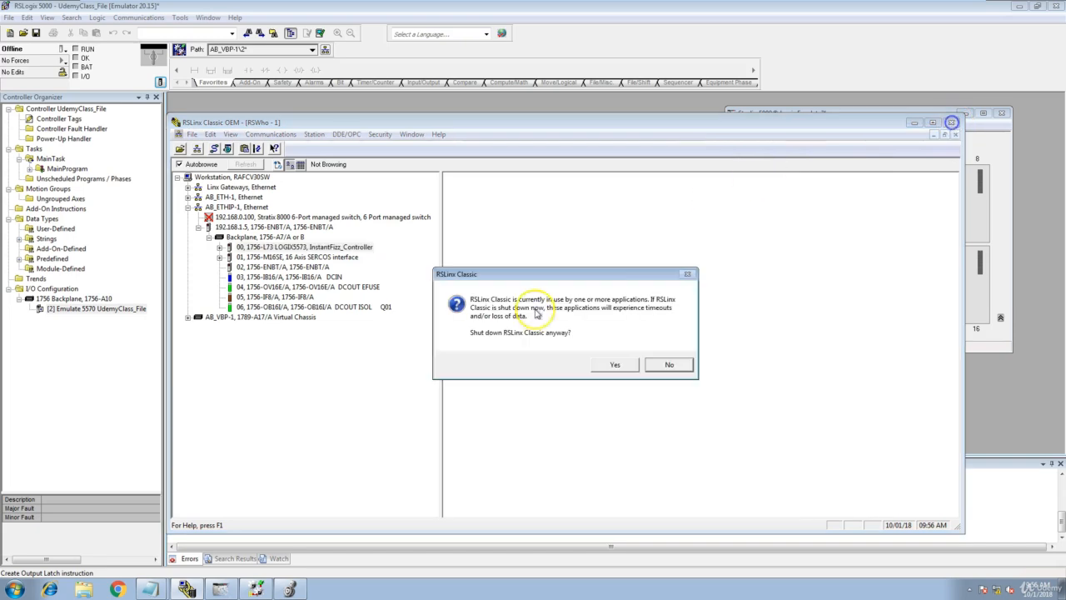
left_click(671, 366)
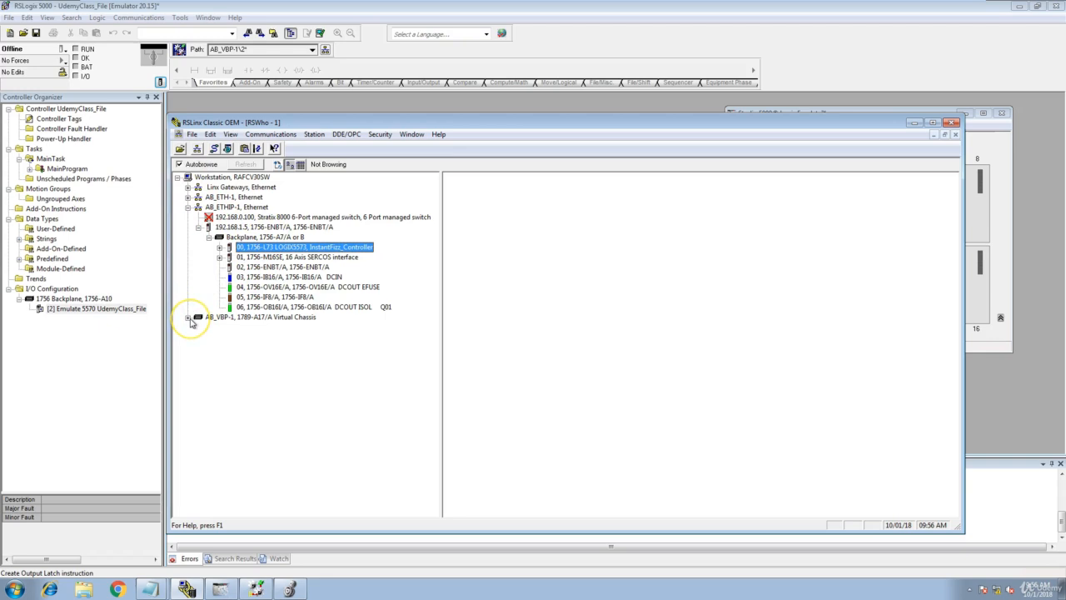
Launch RSLinx Classic from the RSLinx folder of the Rockwell Software programs.
left_click(13, 588)
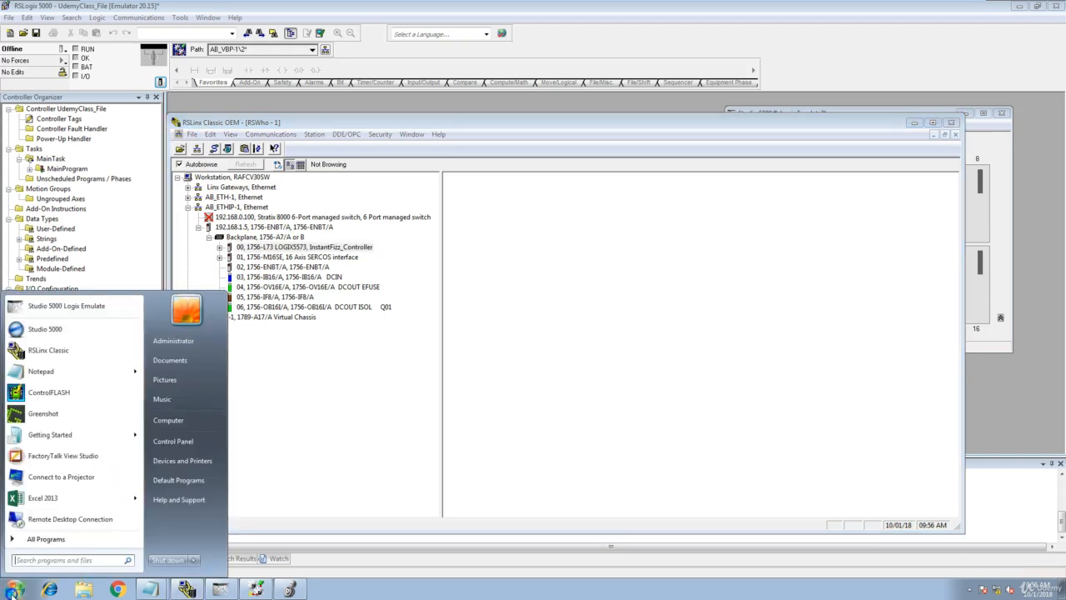
left_click(45, 539)
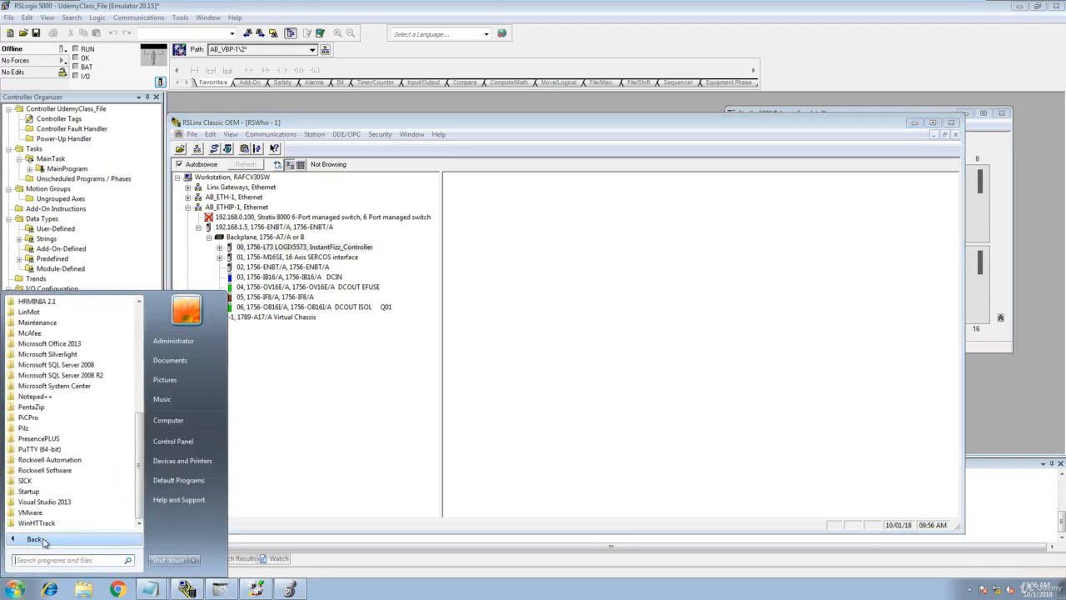
left_click(52, 471)
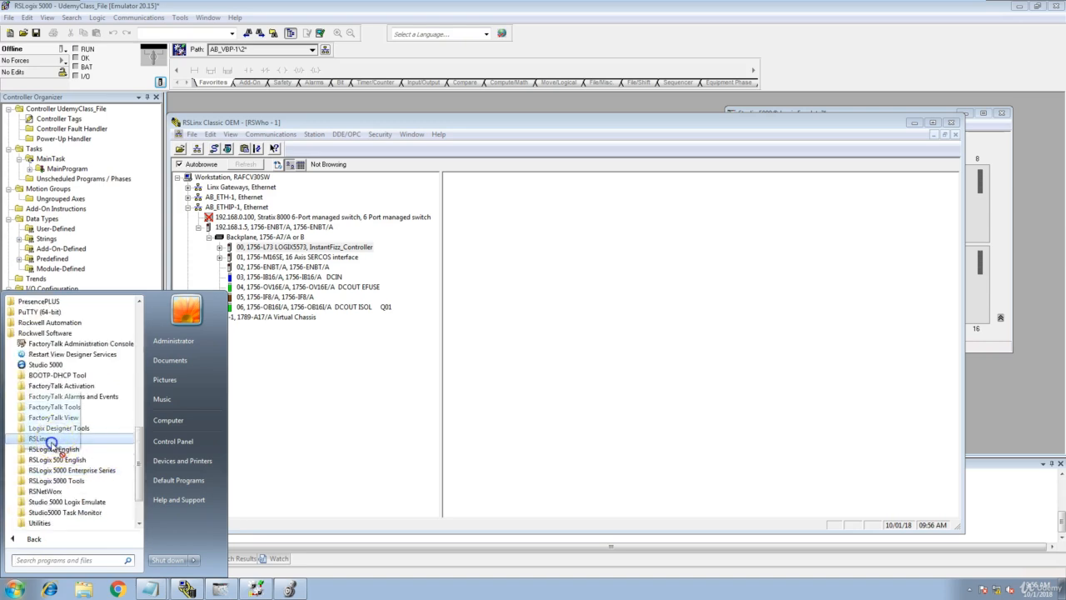
left_click(39, 439)
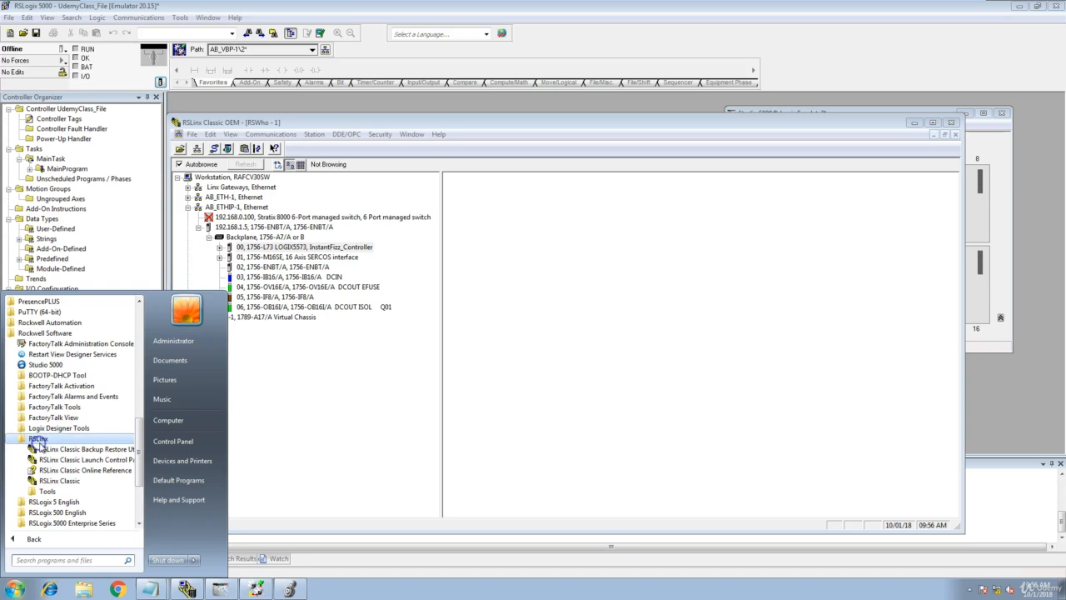
left_click(52, 481)
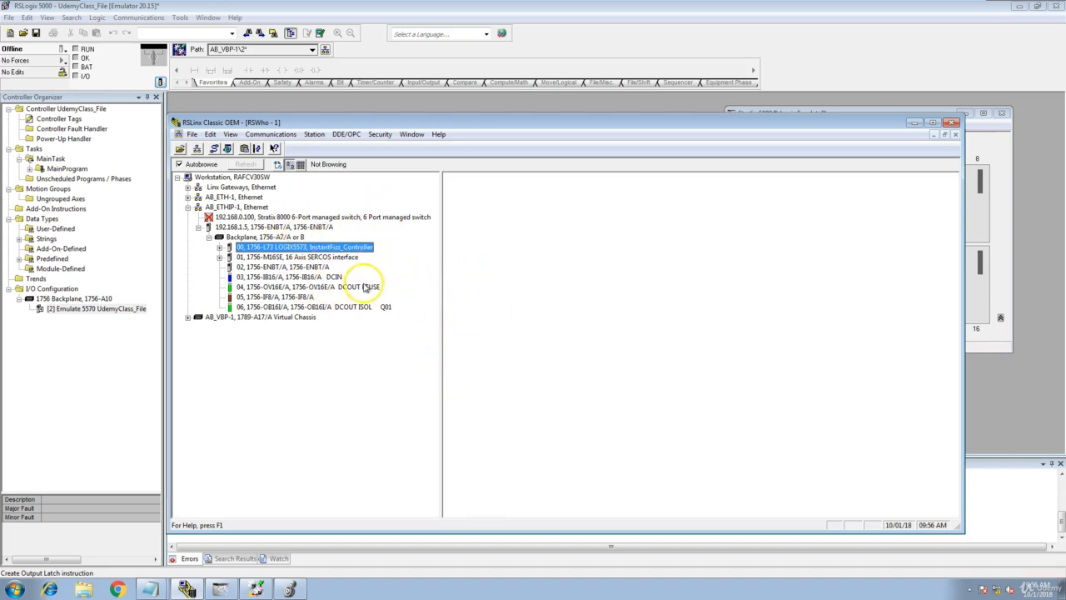
Collapse the AB_ETHIP-1 Ethernet branch in RSWho and look over the list of configured drivers.
left_click_drag(320, 122, 359, 95)
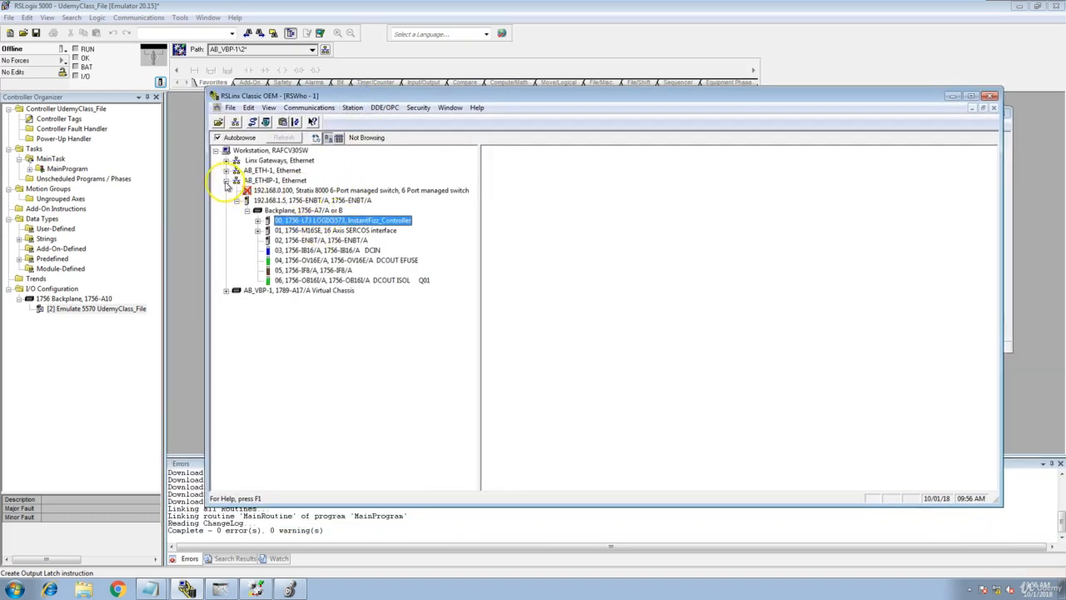
left_click(224, 181)
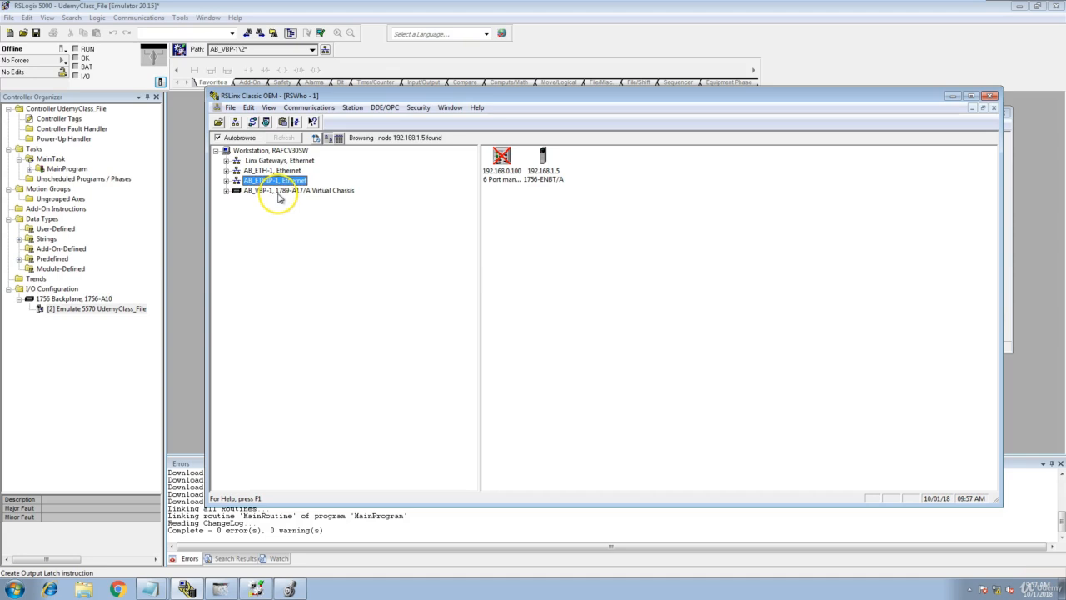
left_click(255, 124)
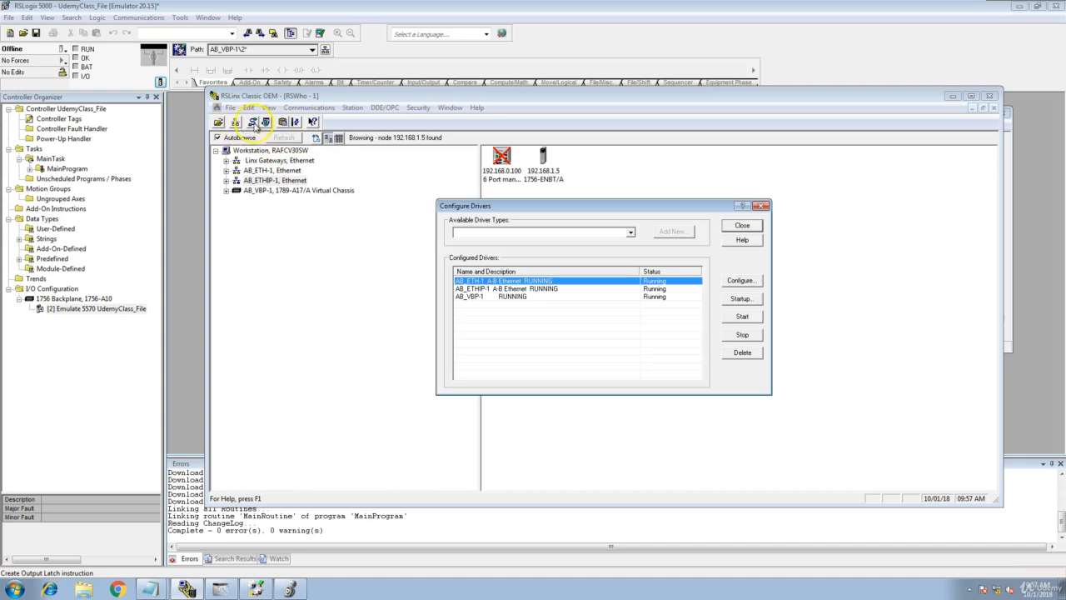
left_click(761, 206)
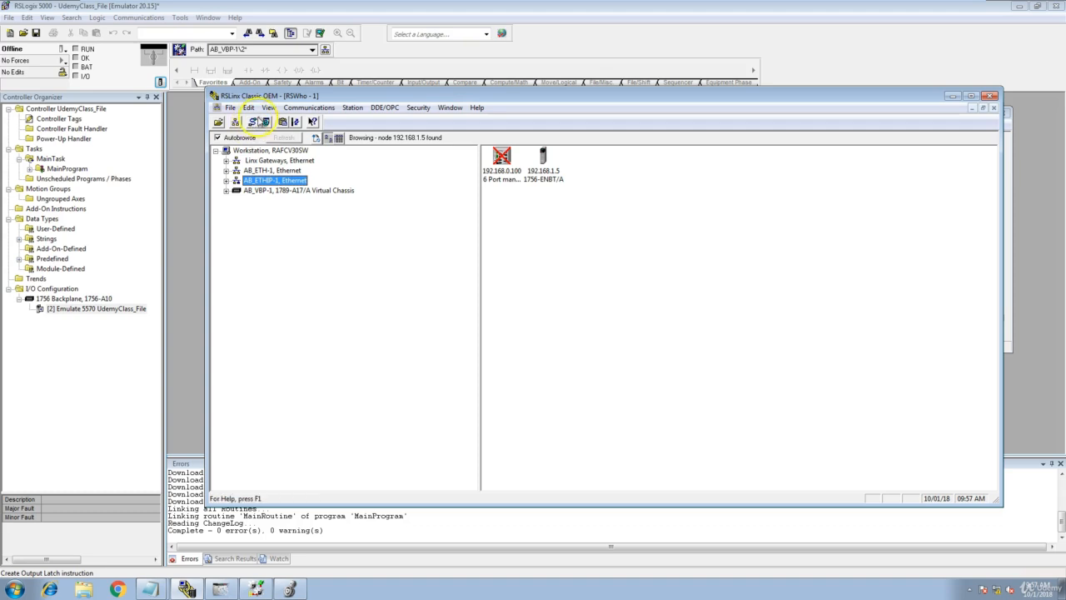
Open the driver configuration and try to add a Virtual Backplane (SoftLogix58xx, USB) driver.
left_click(252, 123)
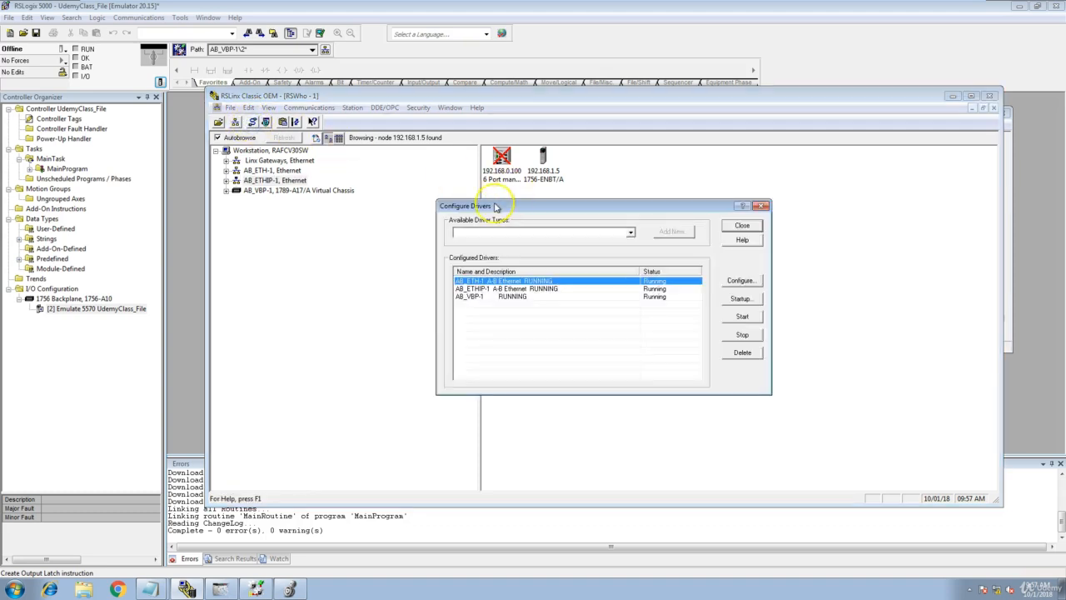
left_click(632, 233)
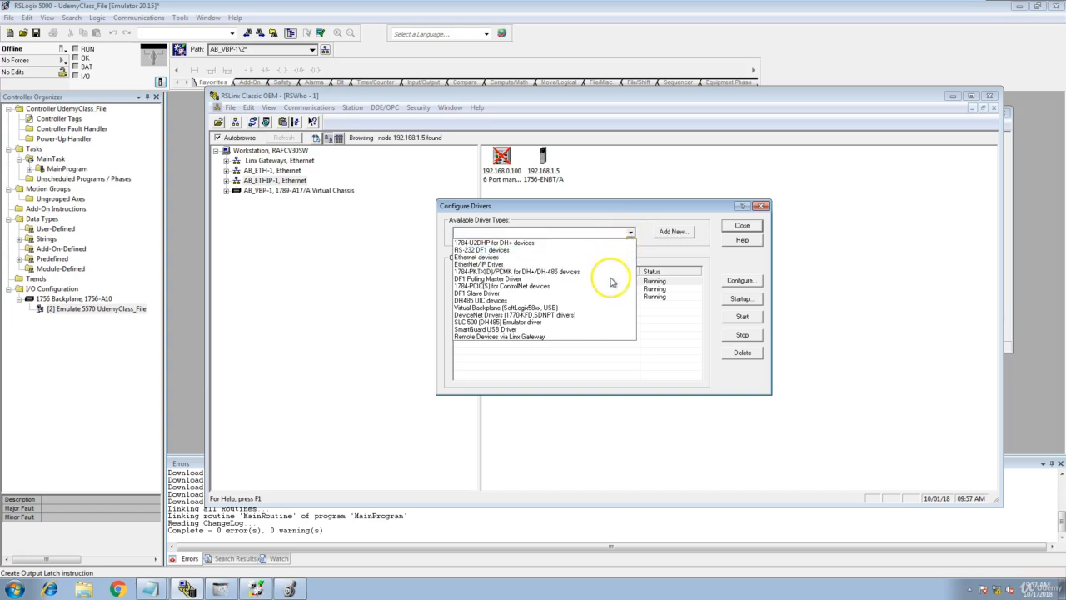
left_click(524, 310)
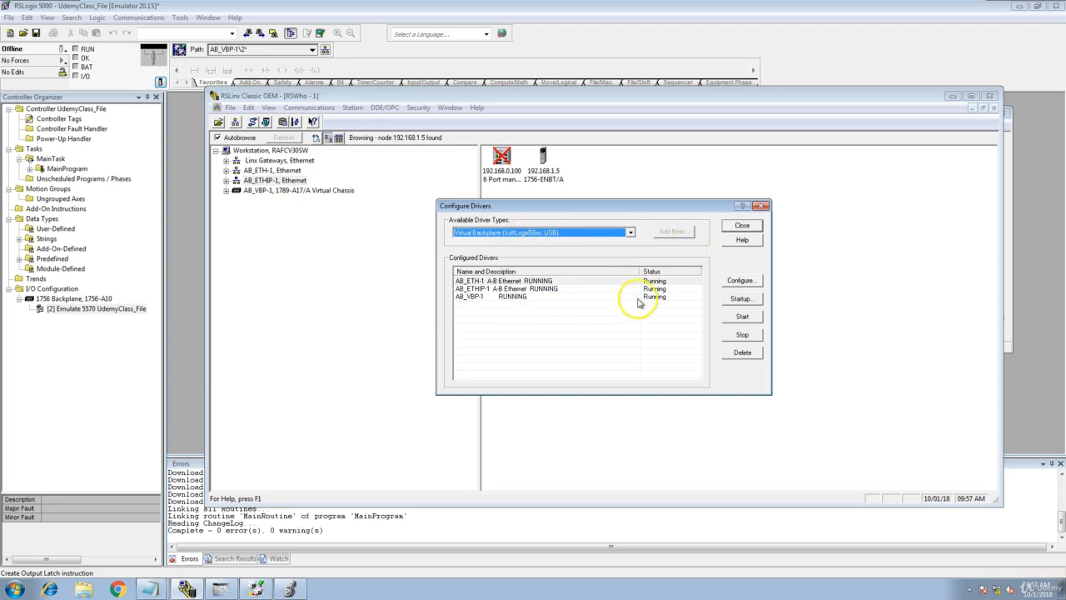
left_click(614, 319)
left_click(669, 233)
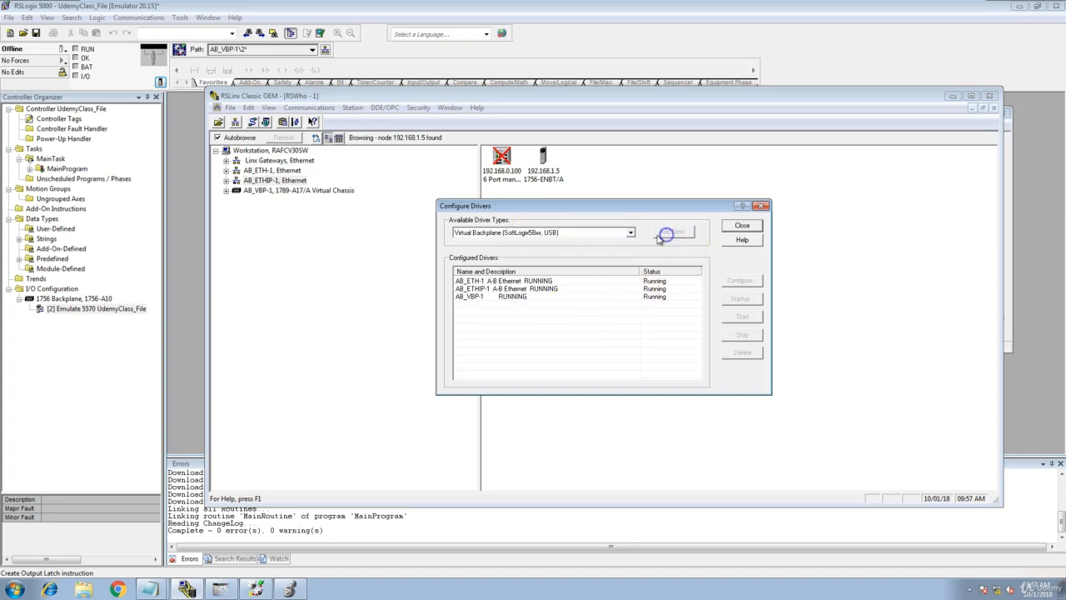
left_click(631, 234)
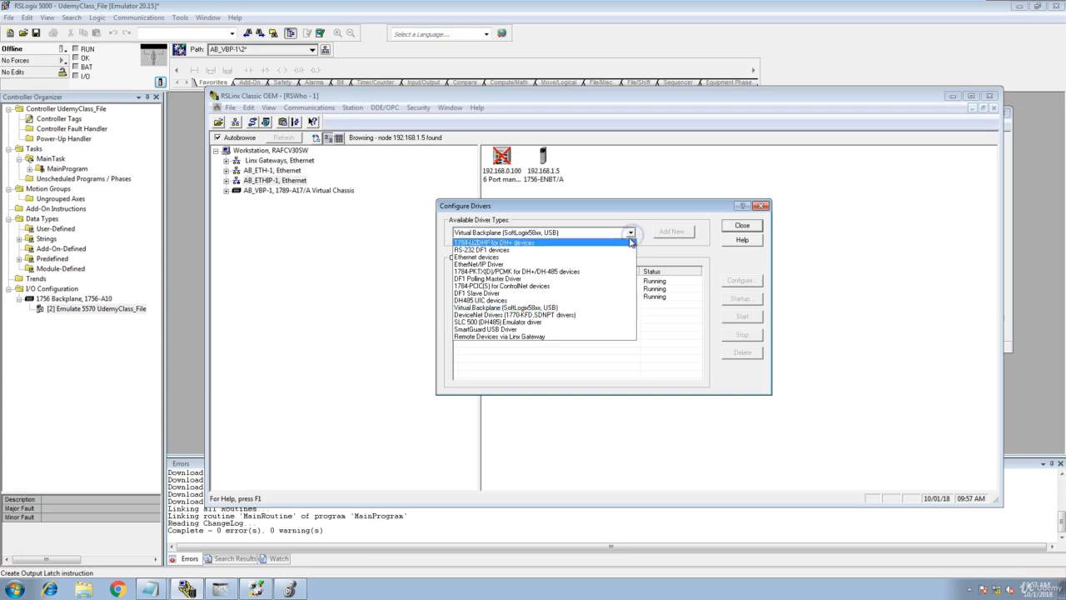
left_click(580, 309)
Try to stop and delete the configured AB_VBP-1 driver.
left_click(555, 298)
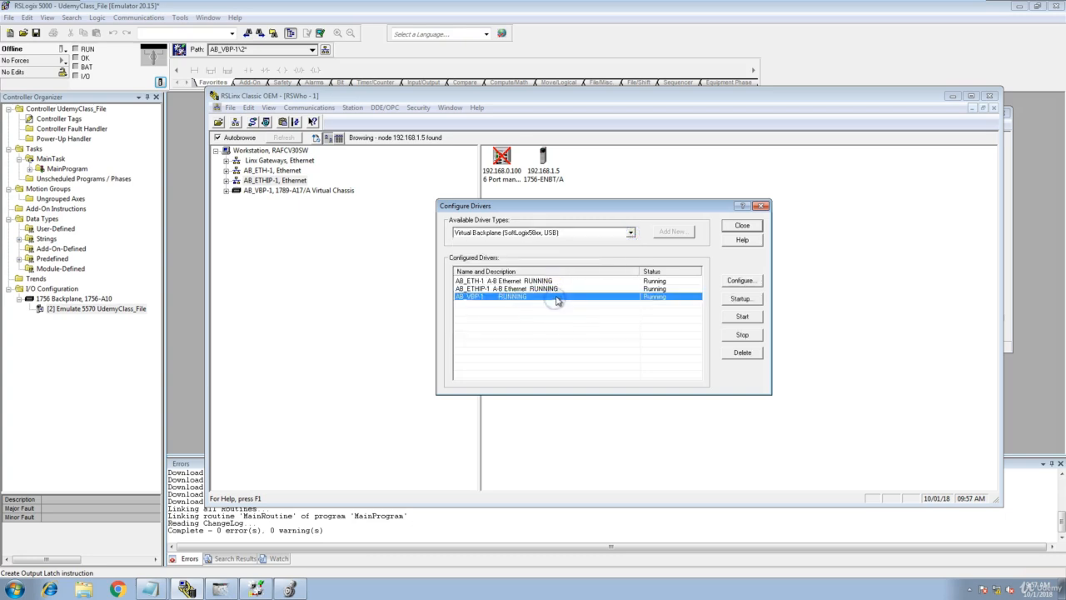
left_click(727, 283)
left_click(731, 336)
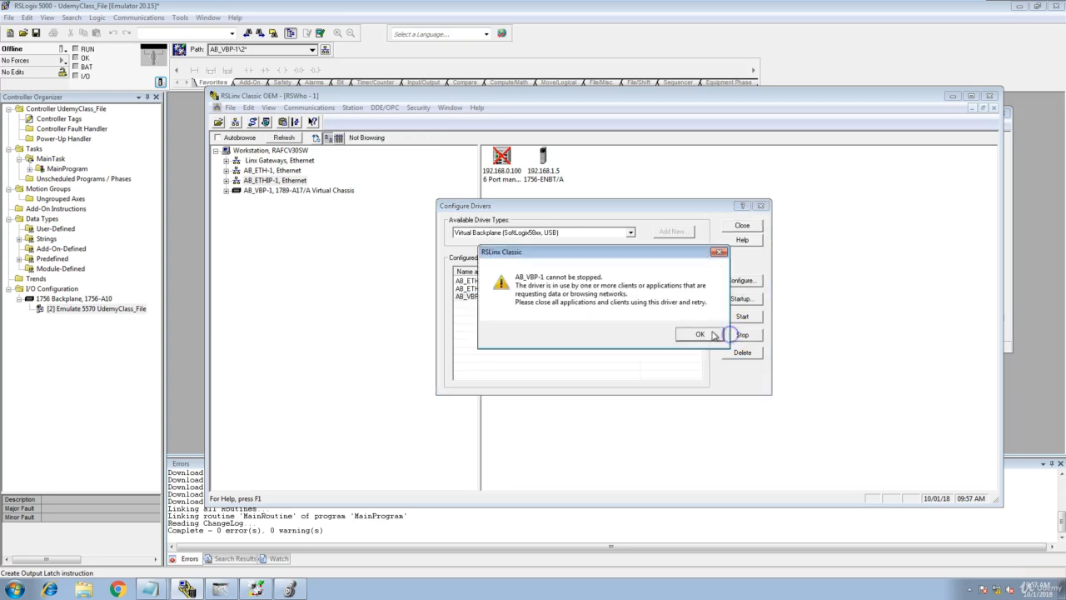
left_click(694, 331)
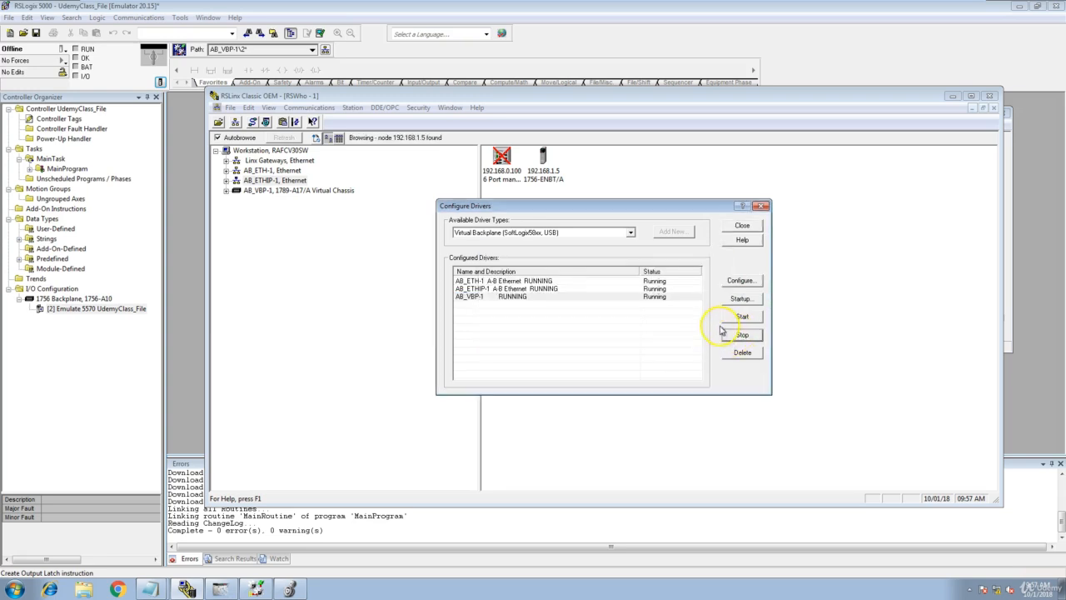
left_click(651, 300)
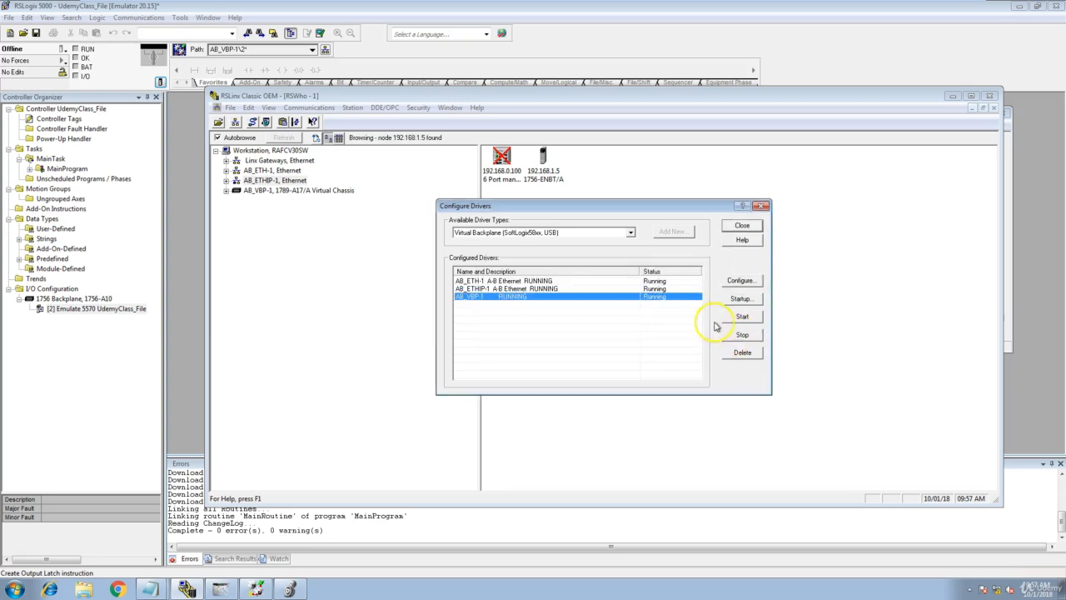
left_click(733, 353)
left_click(685, 334)
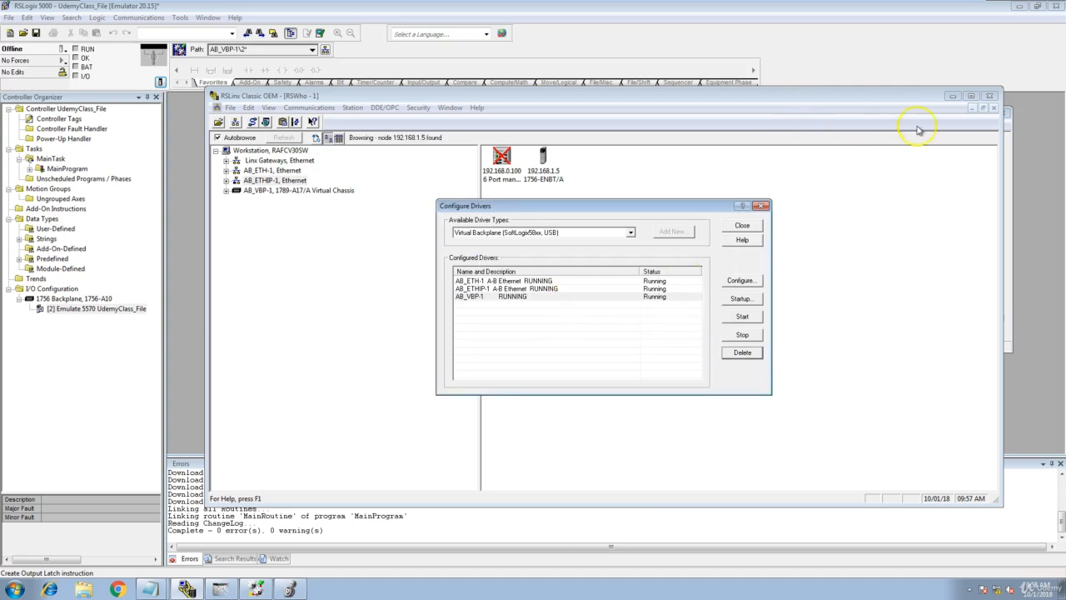
Look at the Logix Emulate chassis, check the AB_VBP-1 driver's slot number setting, and close the driver configuration without changes.
left_click(1008, 187)
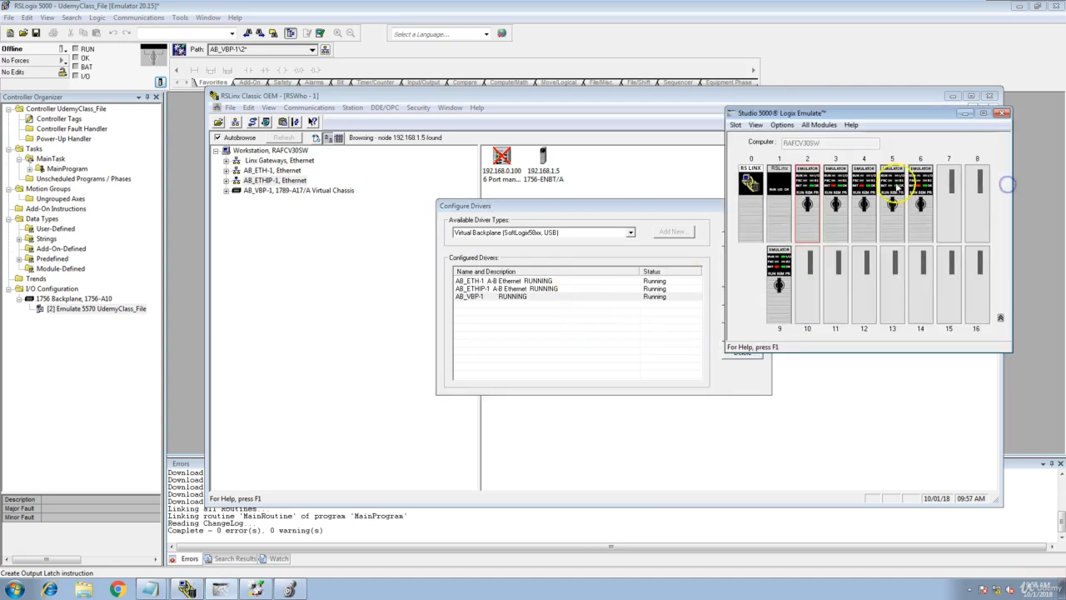
left_click(570, 320)
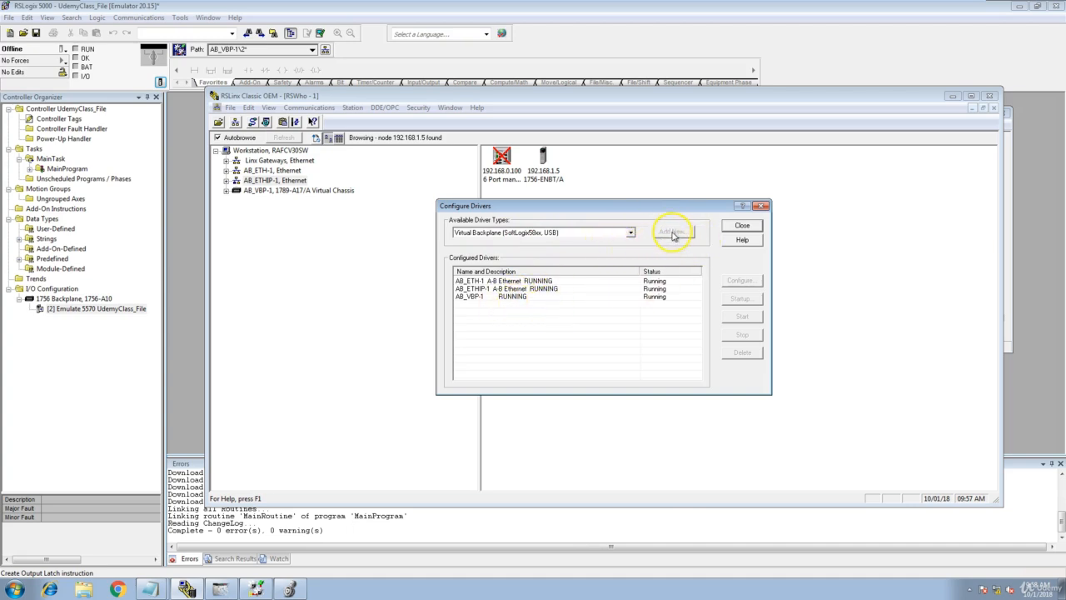
left_click(647, 296)
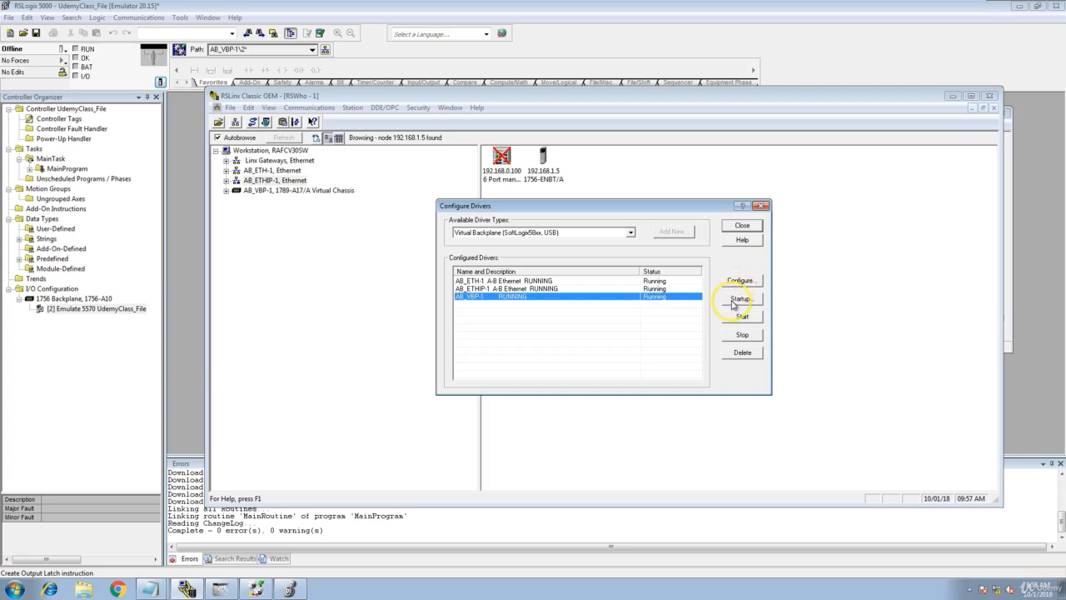
left_click(736, 281)
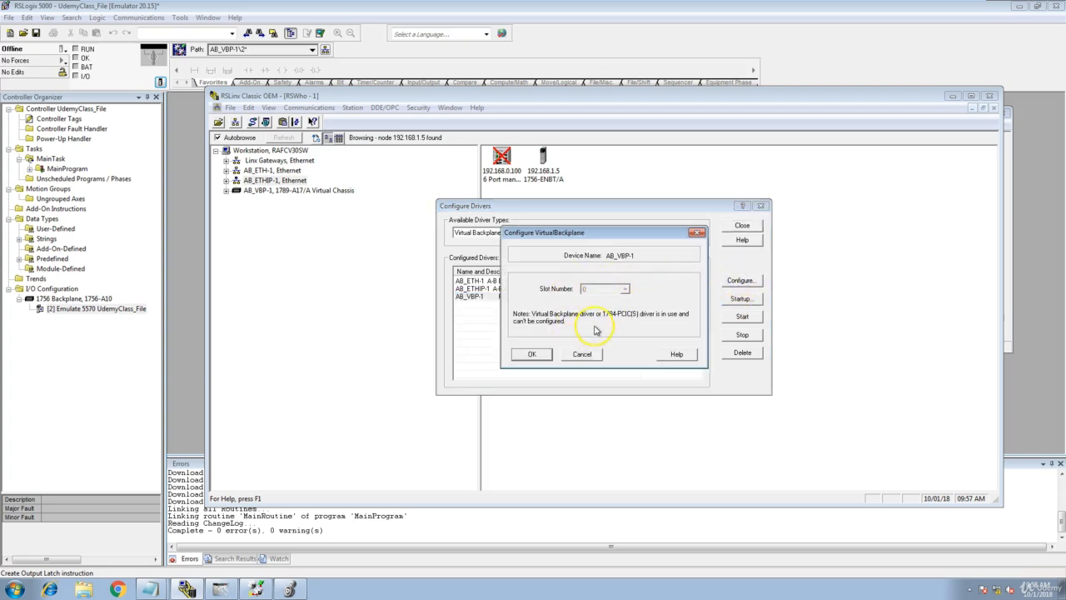
left_click(581, 355)
left_click(742, 225)
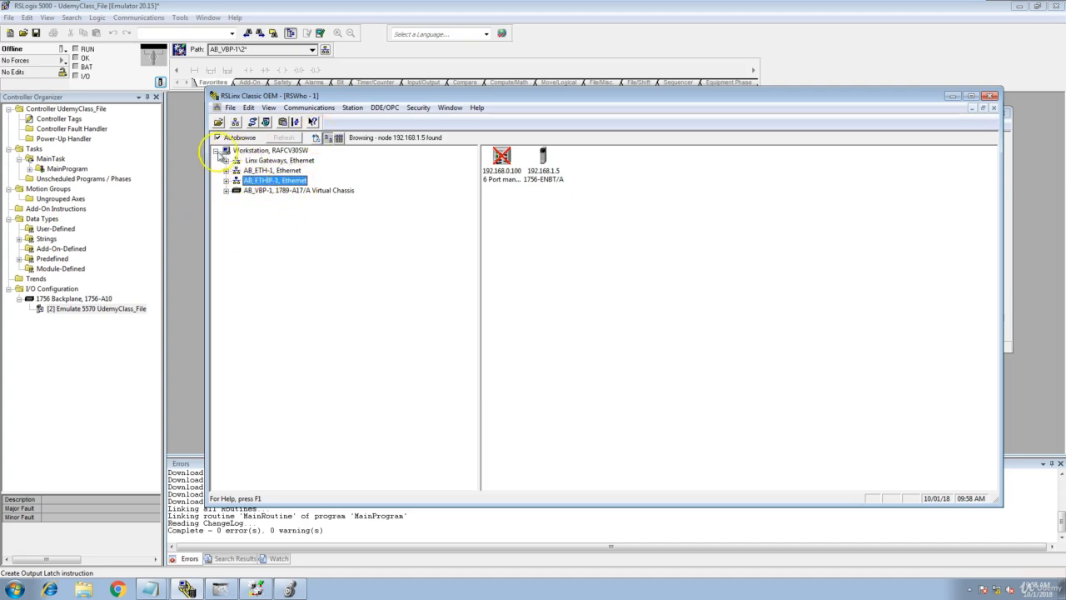
Expand the AB_VBP-1 virtual chassis in RSWho and compare its listed slots with the modules in Logix Emulate.
left_click(215, 151)
left_click(215, 151)
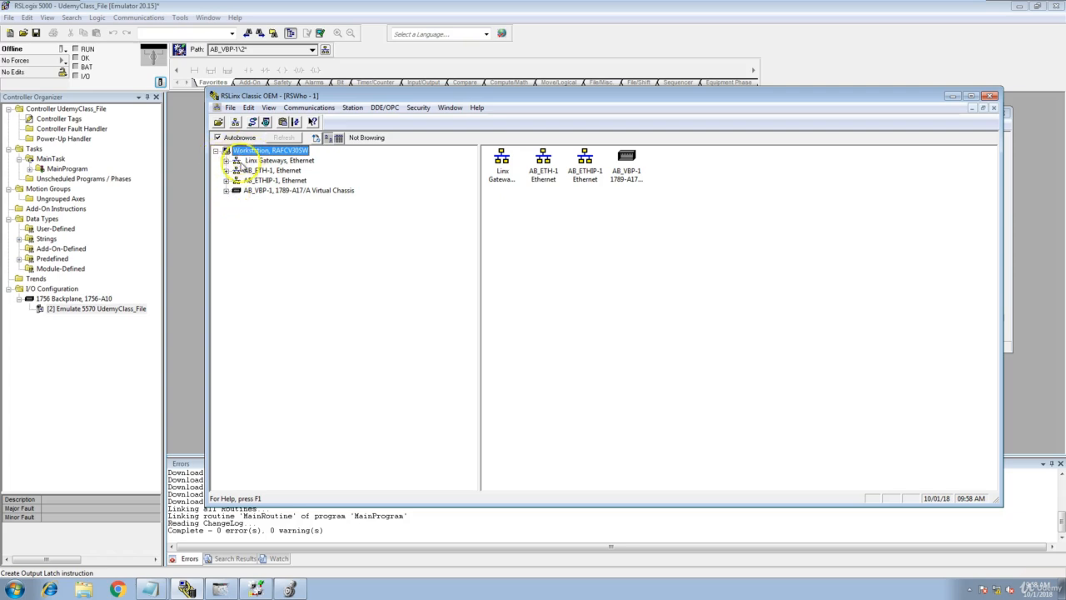
left_click(225, 191)
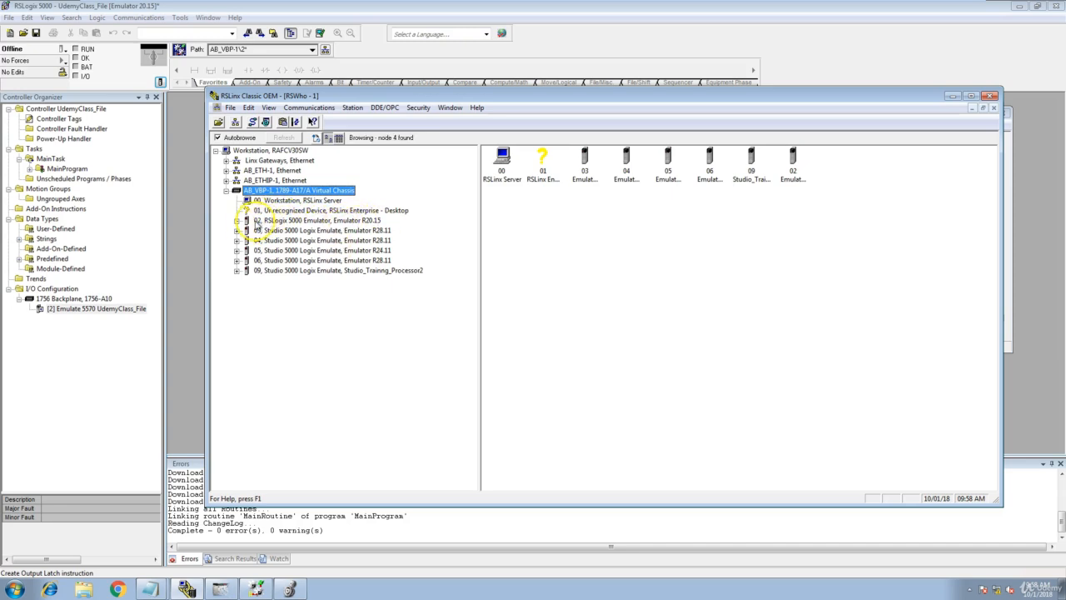
left_click(1007, 200)
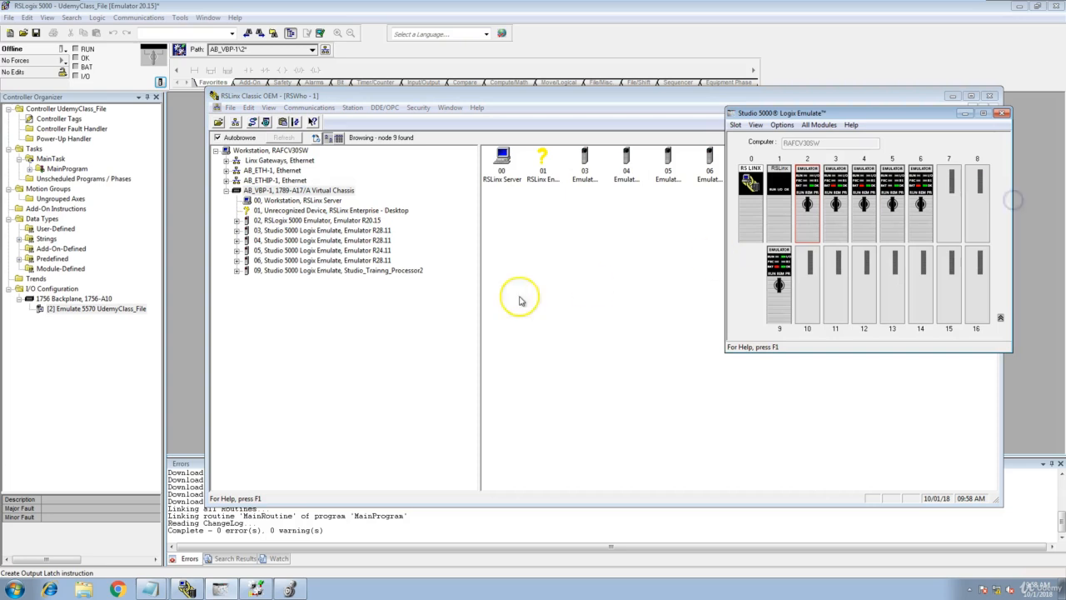
mouse_move(806, 194)
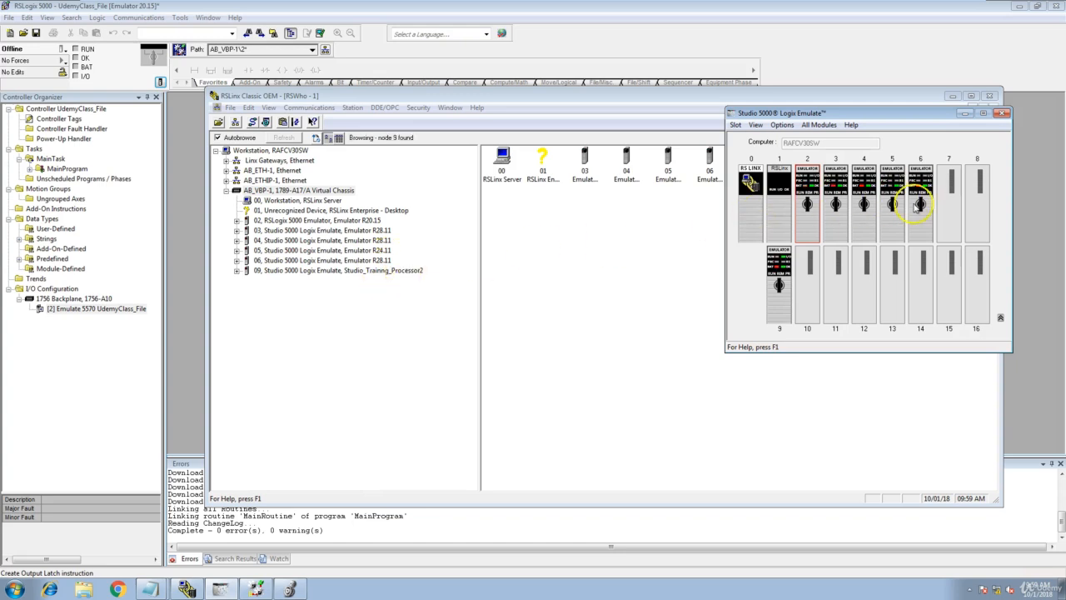
mouse_move(870, 207)
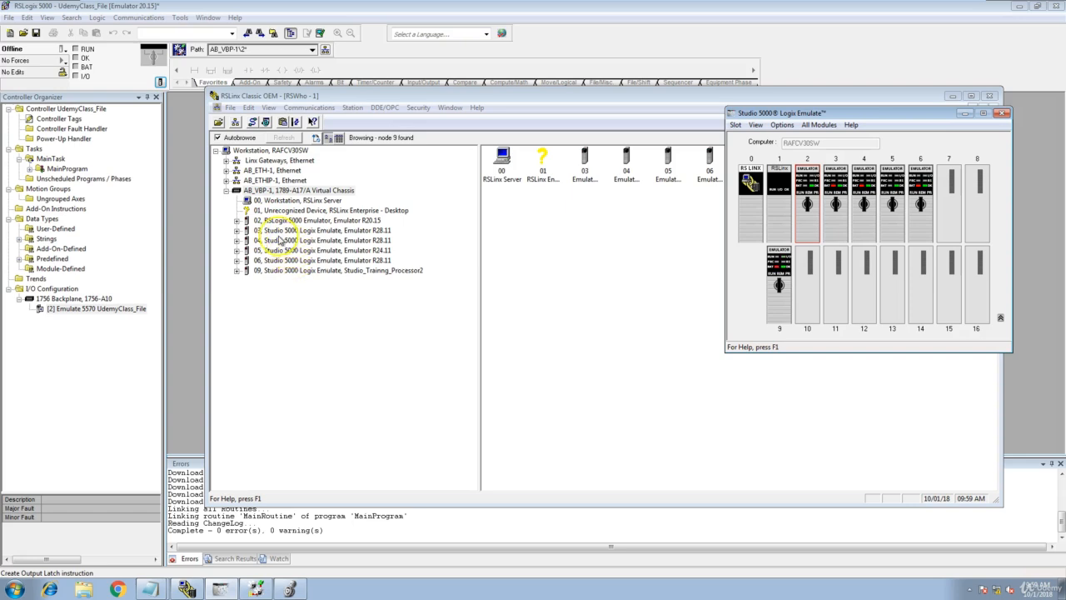
Switch to RSLogix 5000, expand MainProgram, and review the UdemyClass_File controller's general properties, including its slot, without changing them.
left_click(122, 140)
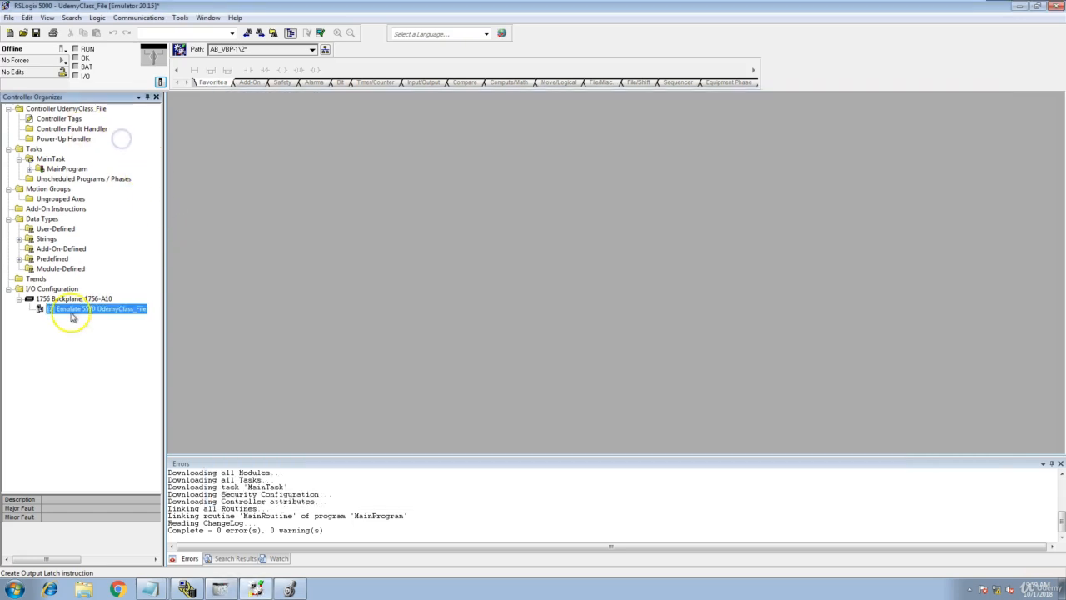
left_click(31, 169)
left_click(138, 18)
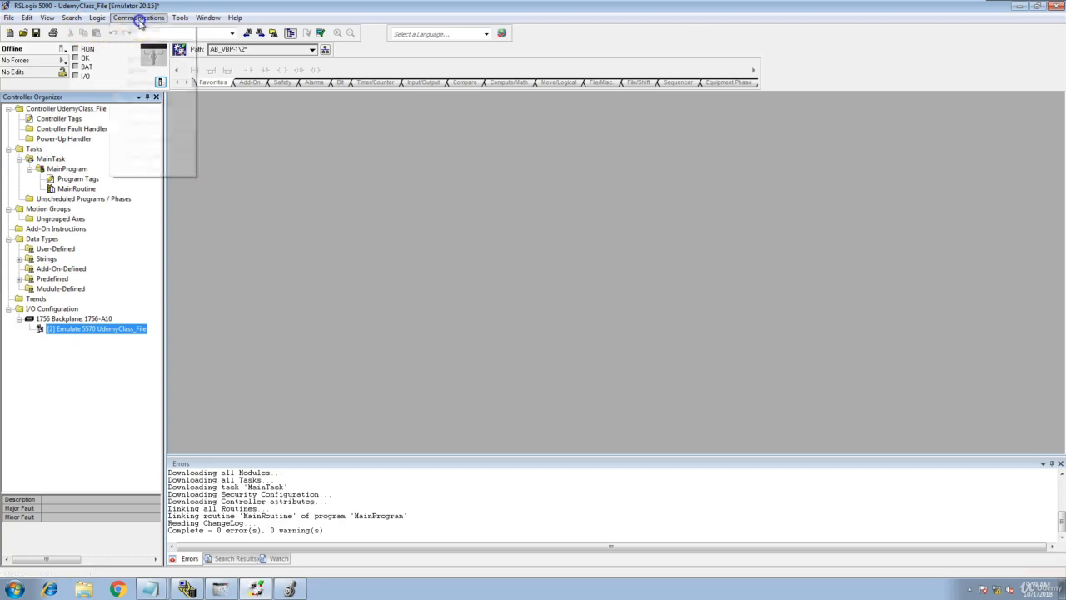
left_click(150, 33)
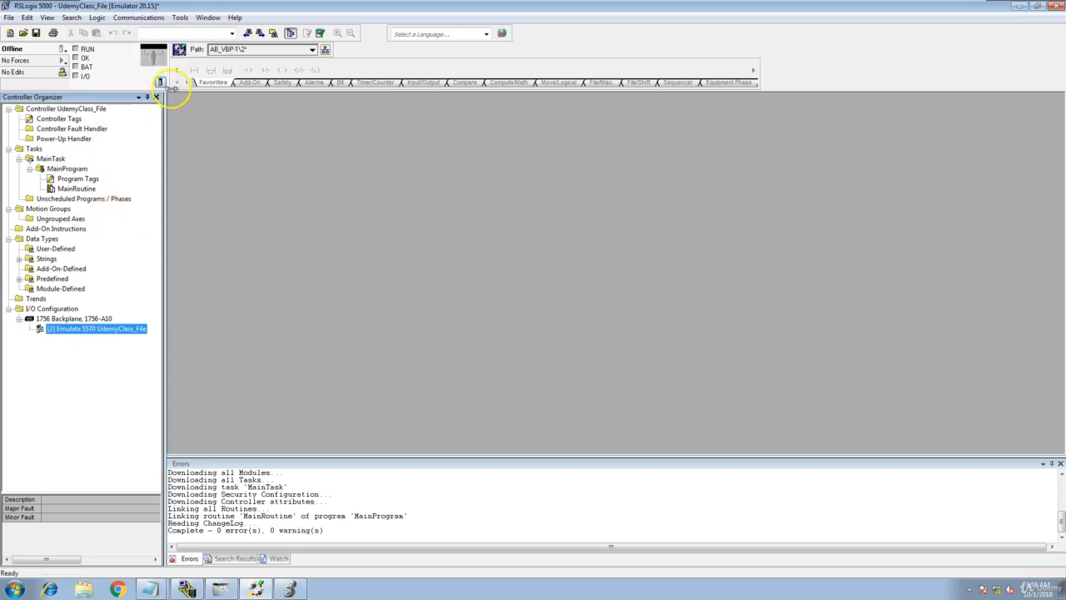
left_click(159, 83)
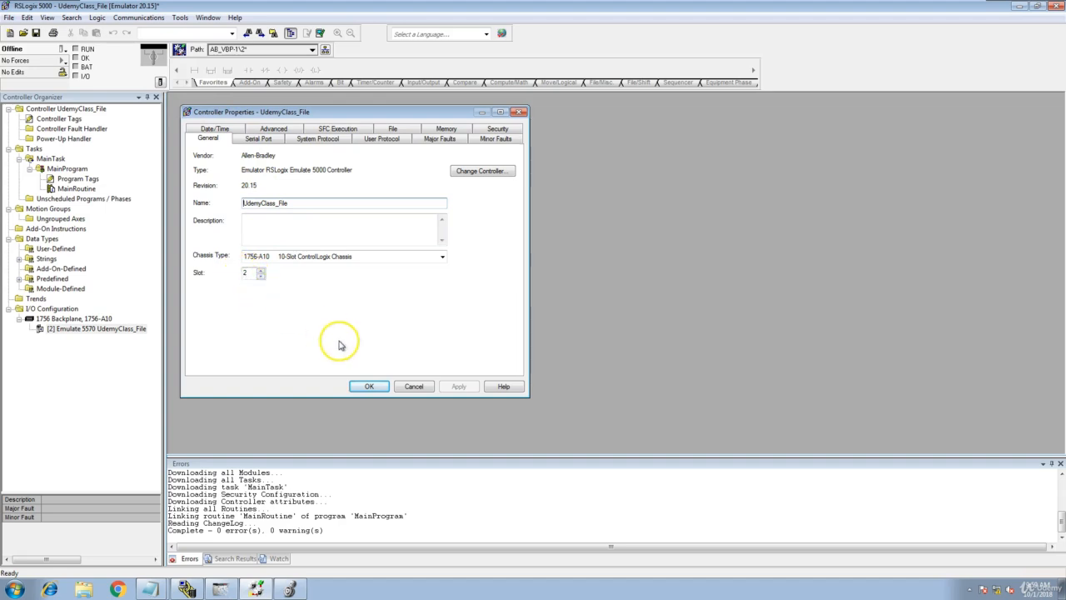
left_click(403, 386)
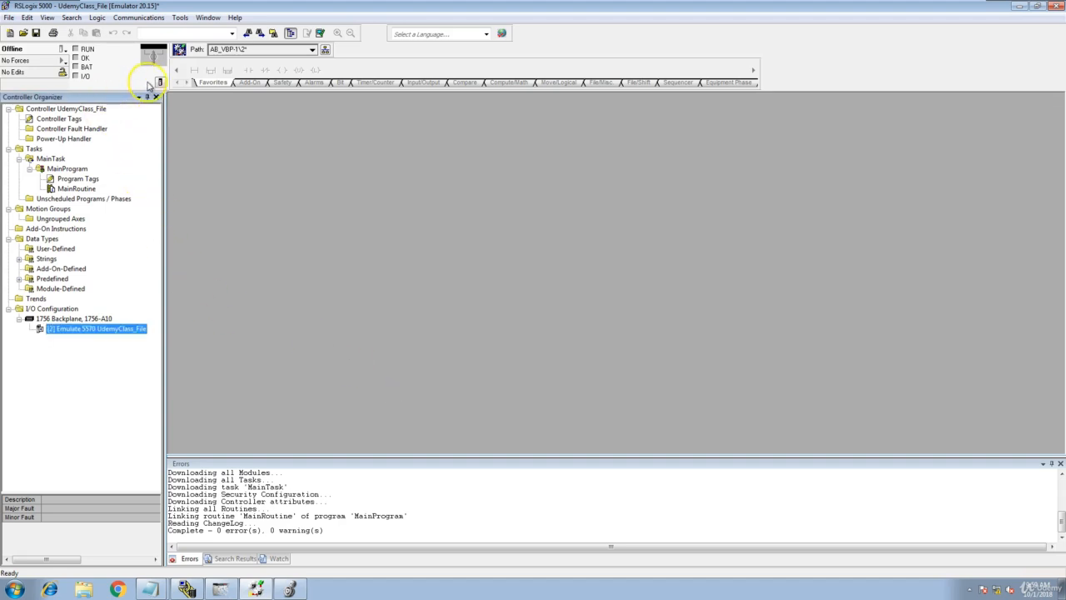
left_click(146, 18)
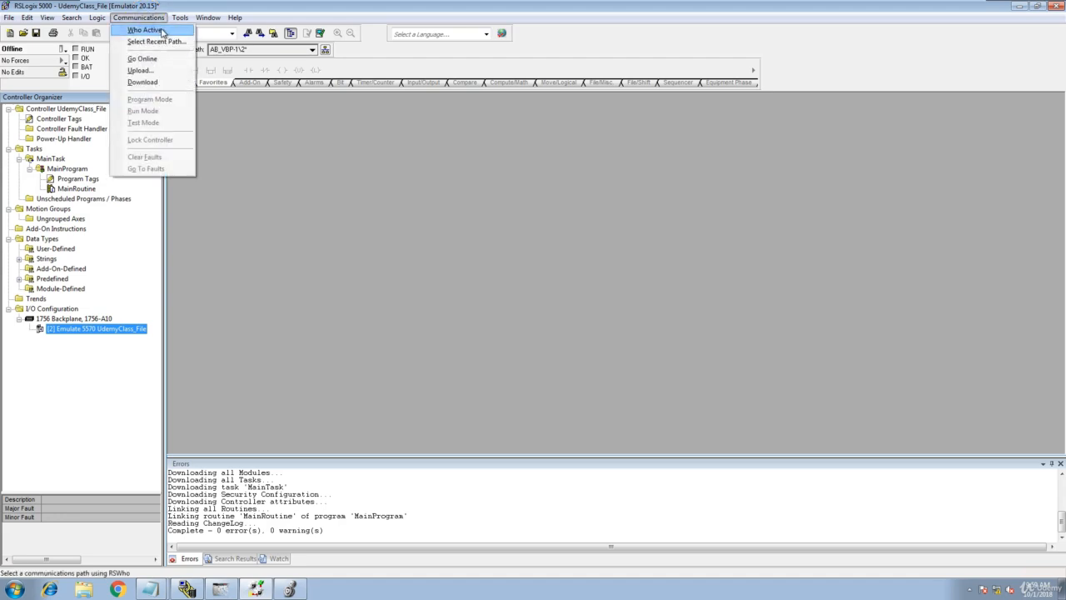
left_click(162, 32)
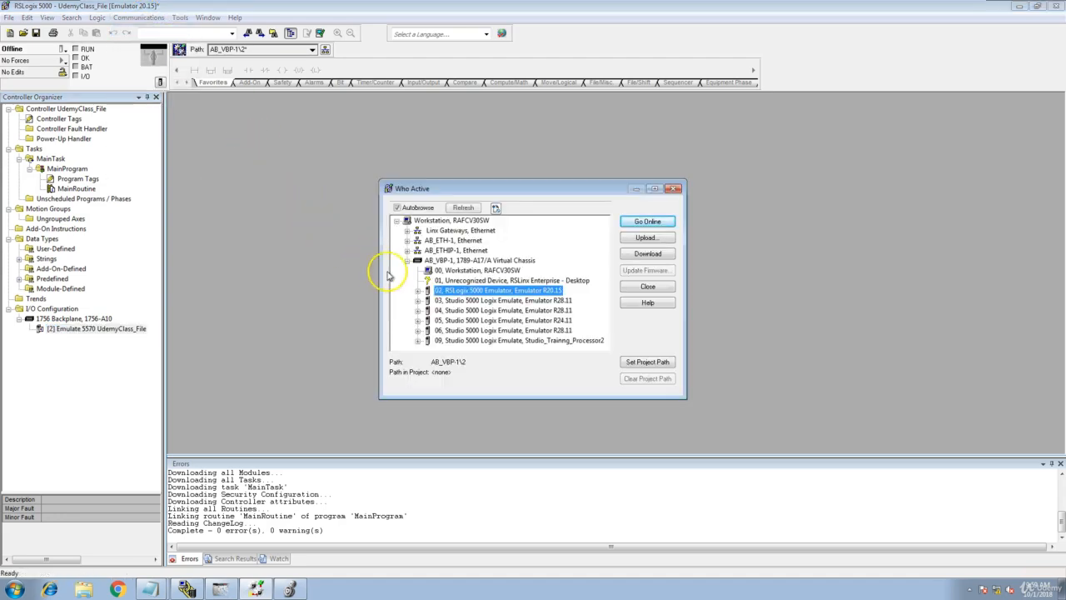
left_click(674, 188)
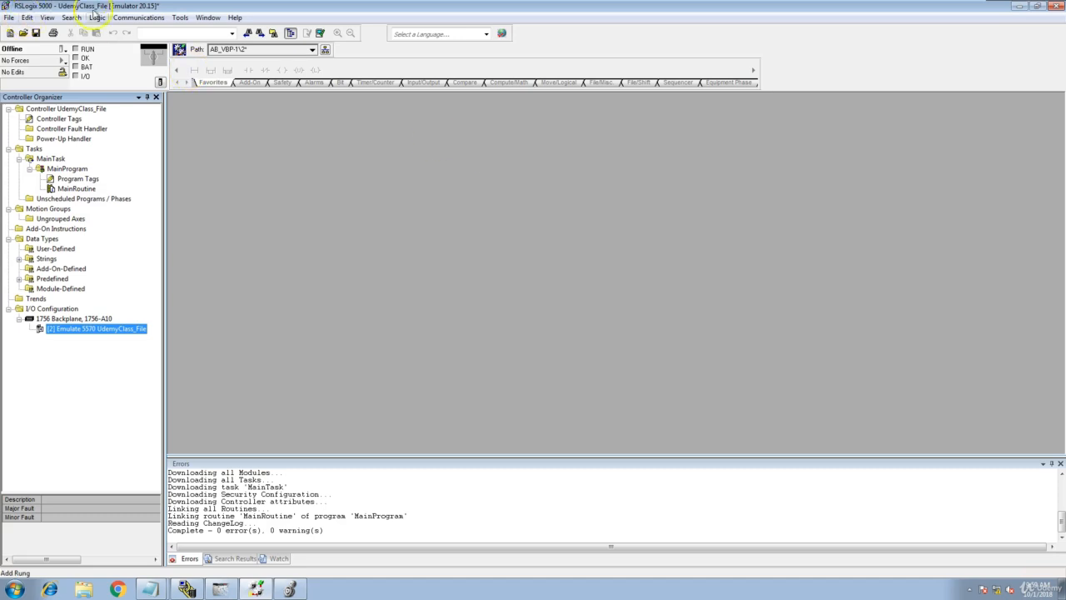
Browse the drivers in Who Active and select the slot 02 RSLogix 5000 Emulator in the AB_VBP-1 virtual chassis as the communication path.
left_click(157, 20)
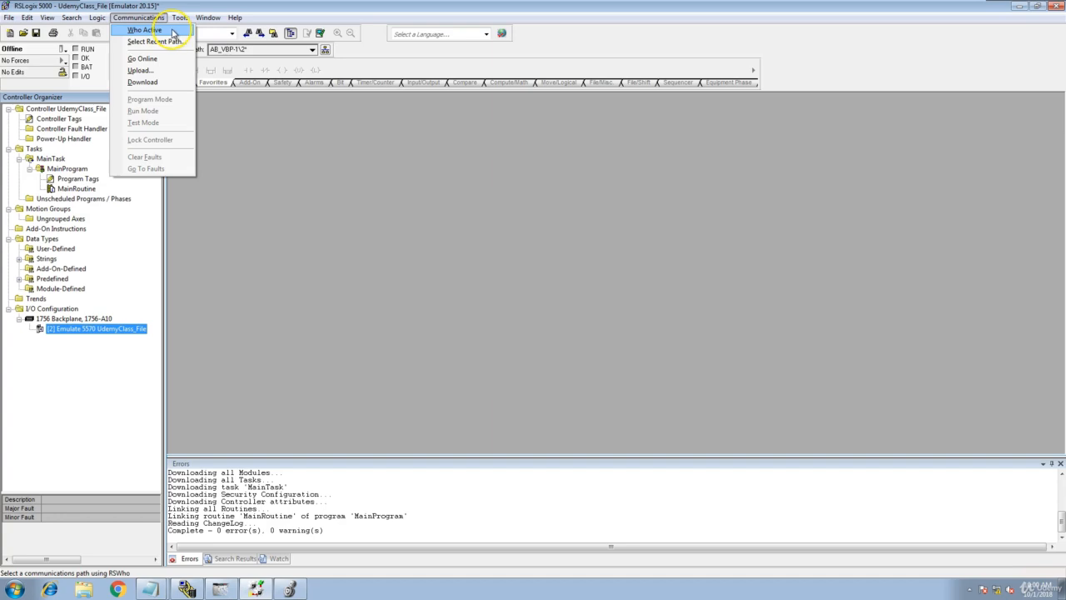
left_click(172, 29)
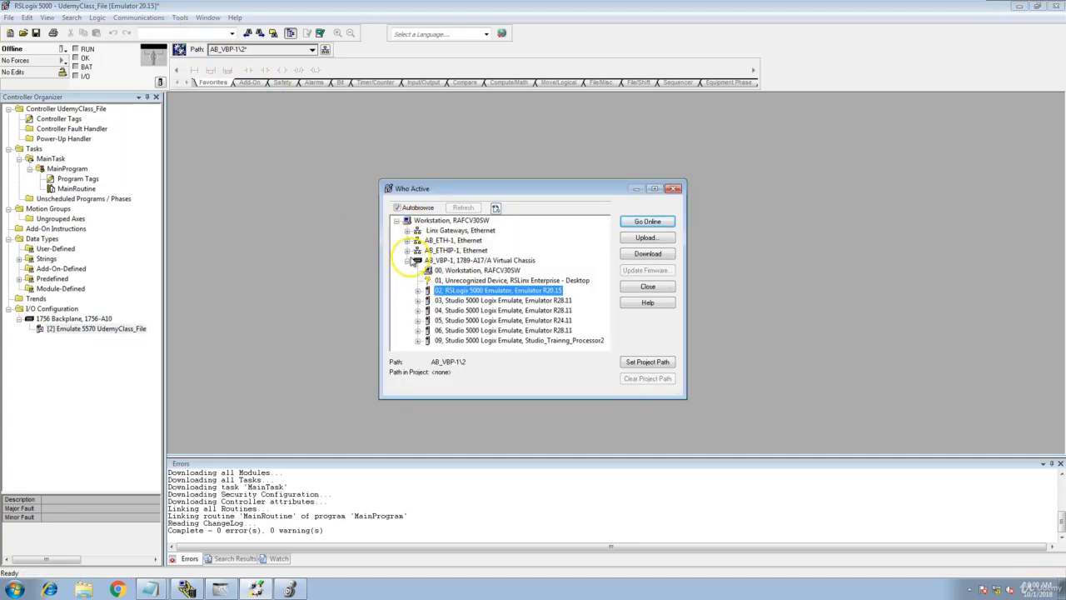
left_click(408, 261)
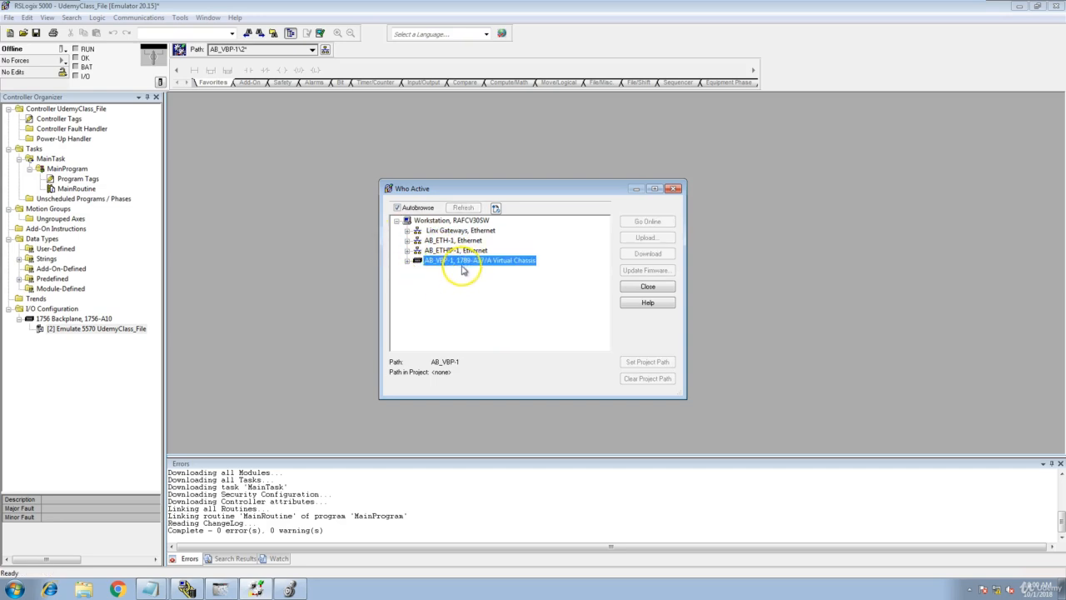
left_click(407, 251)
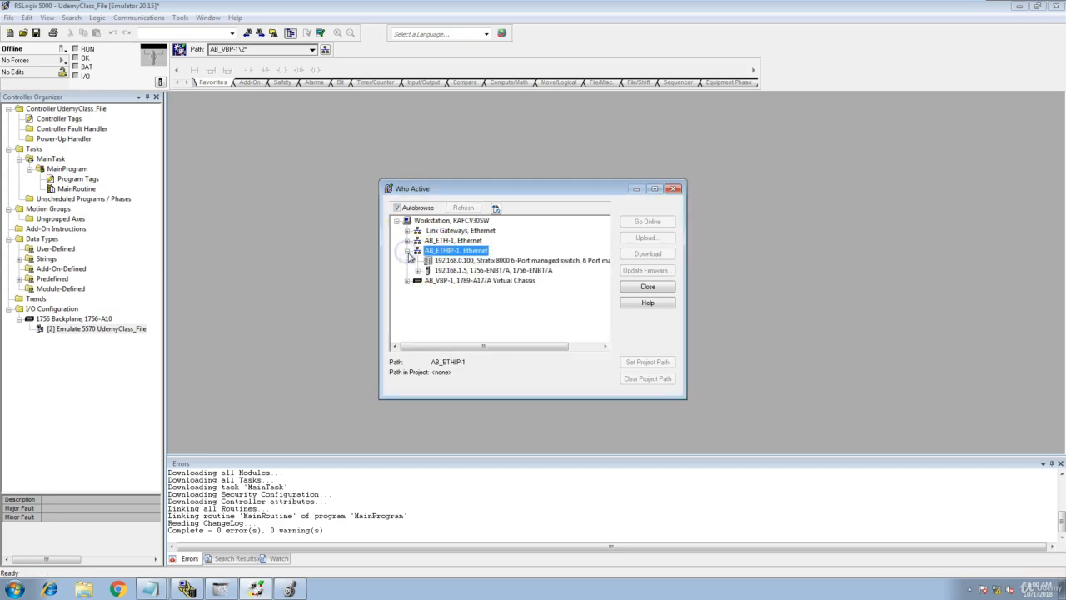
left_click(408, 251)
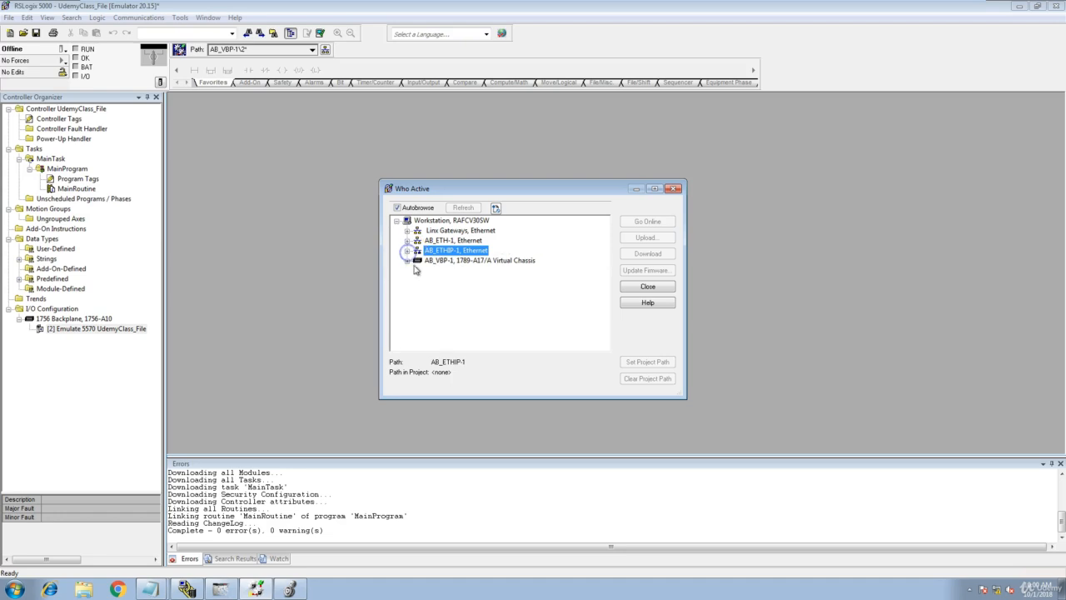
left_click(407, 261)
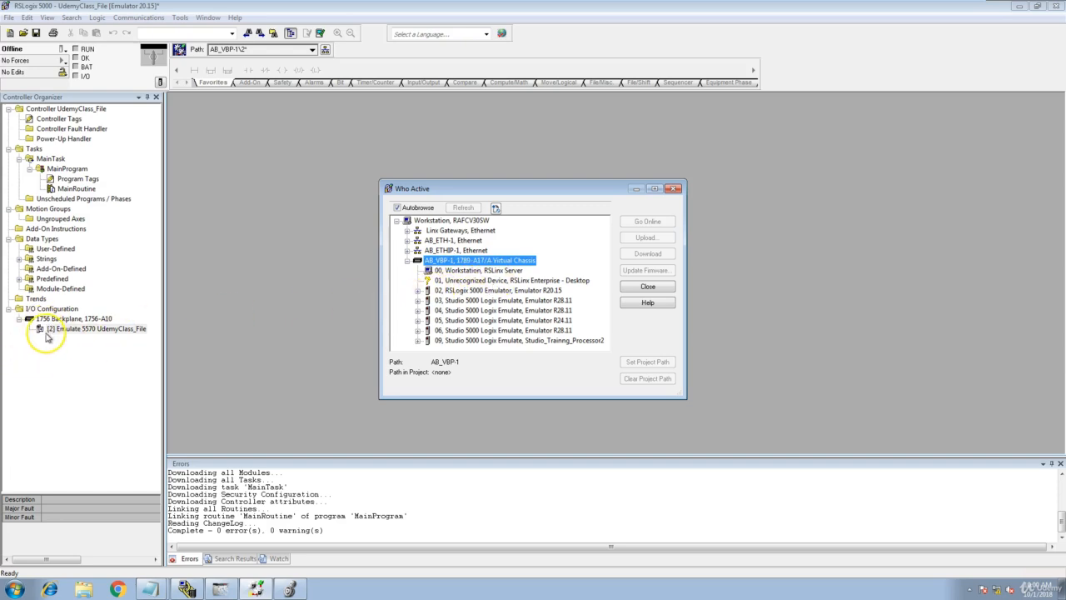
left_click(471, 290)
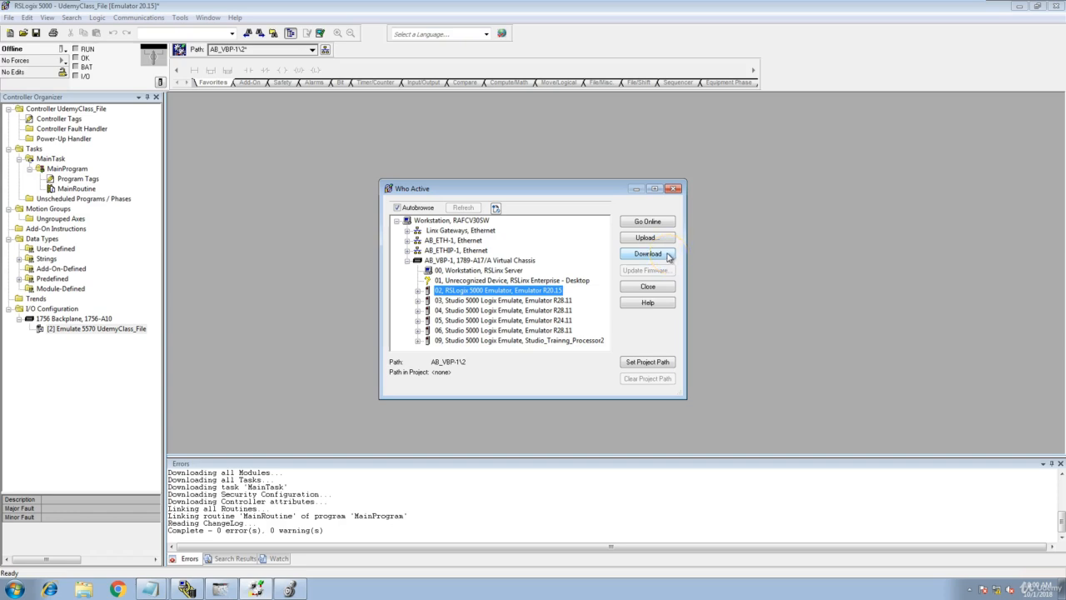
Download the UdemyClass_File project to the RSLogix 5000 Emulator in slot 02 and approve the download.
left_click(667, 255)
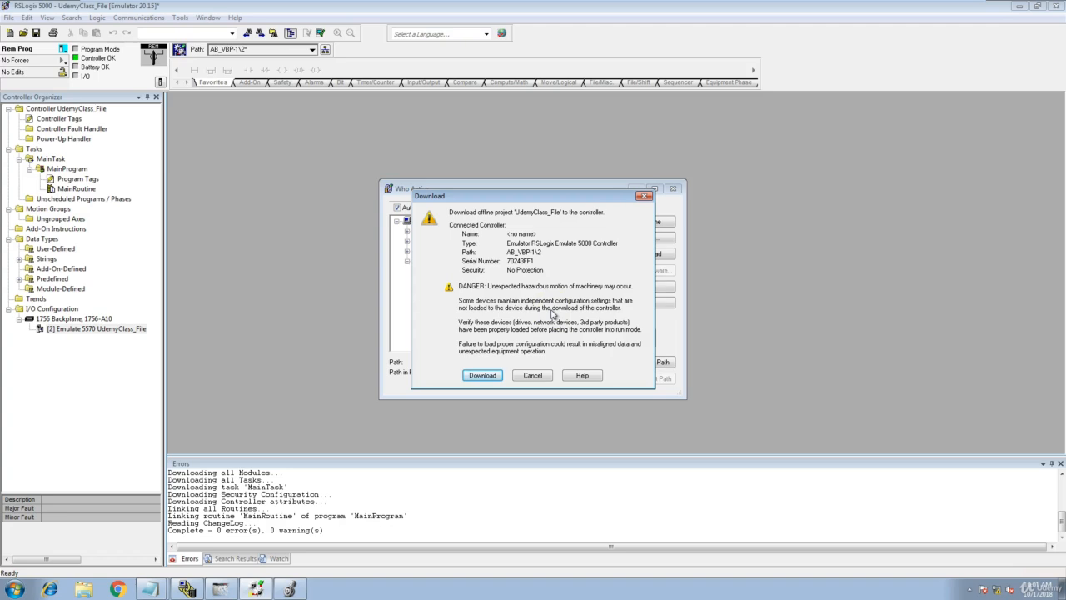
left_click(483, 376)
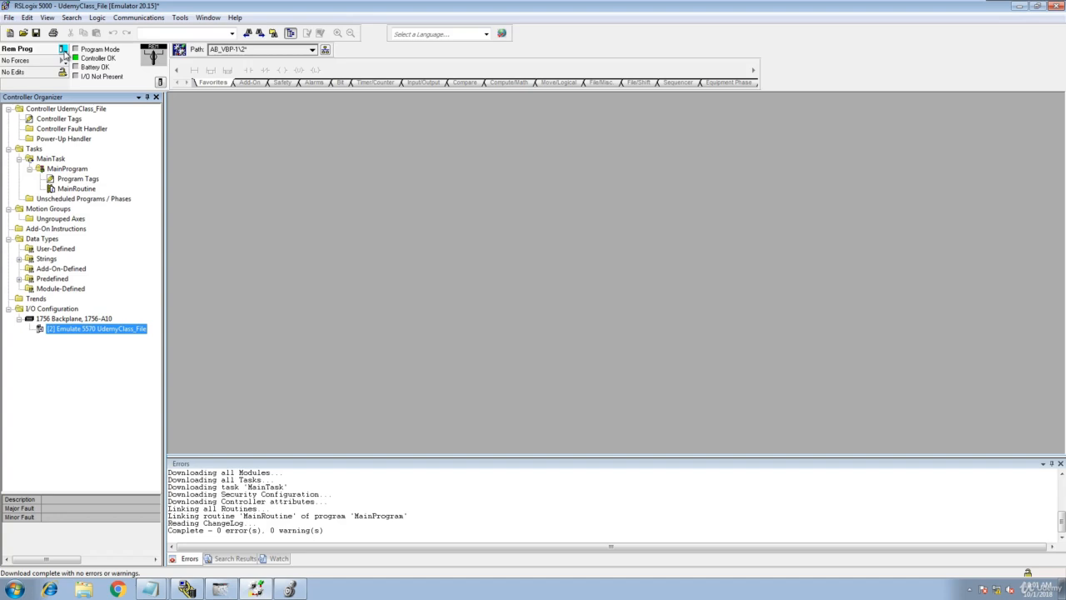
Switch the controller to Remote Run mode and check the slot 2 module's status in Logix Emulate.
left_click(63, 51)
left_click(64, 51)
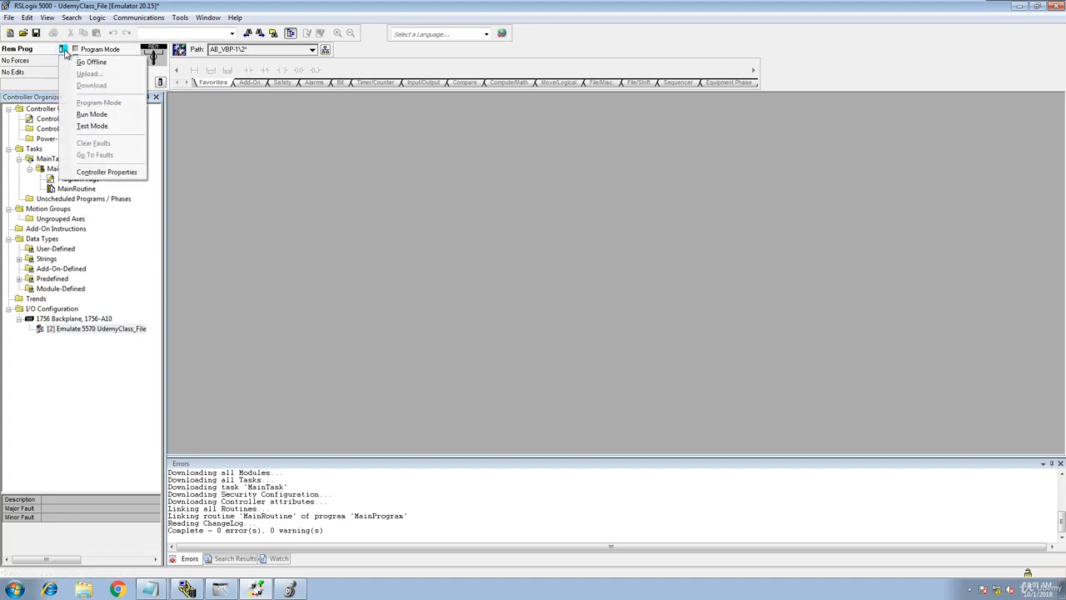
left_click(82, 116)
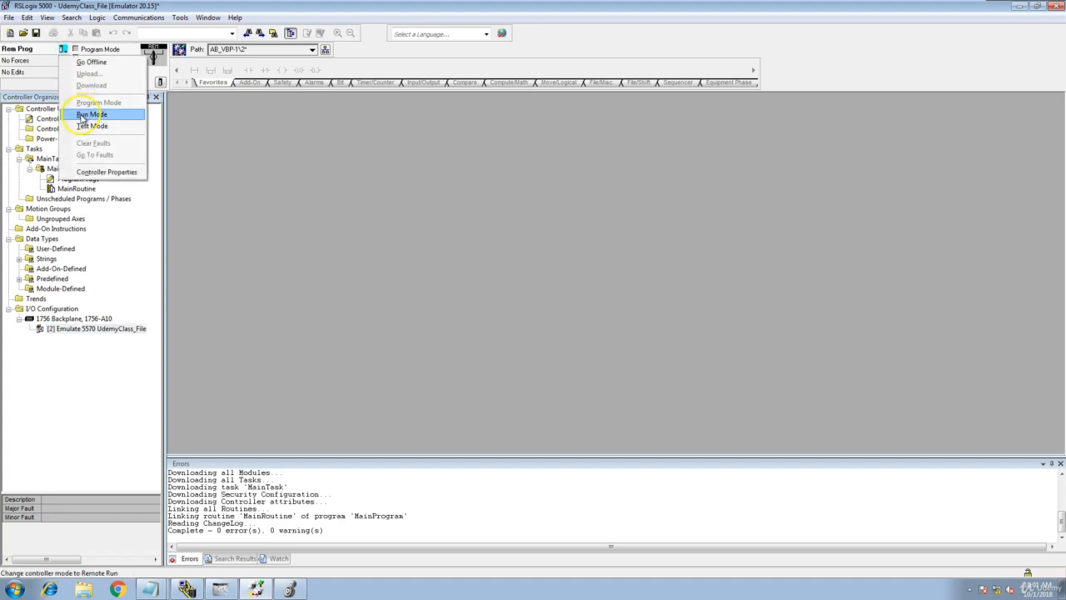
left_click(538, 316)
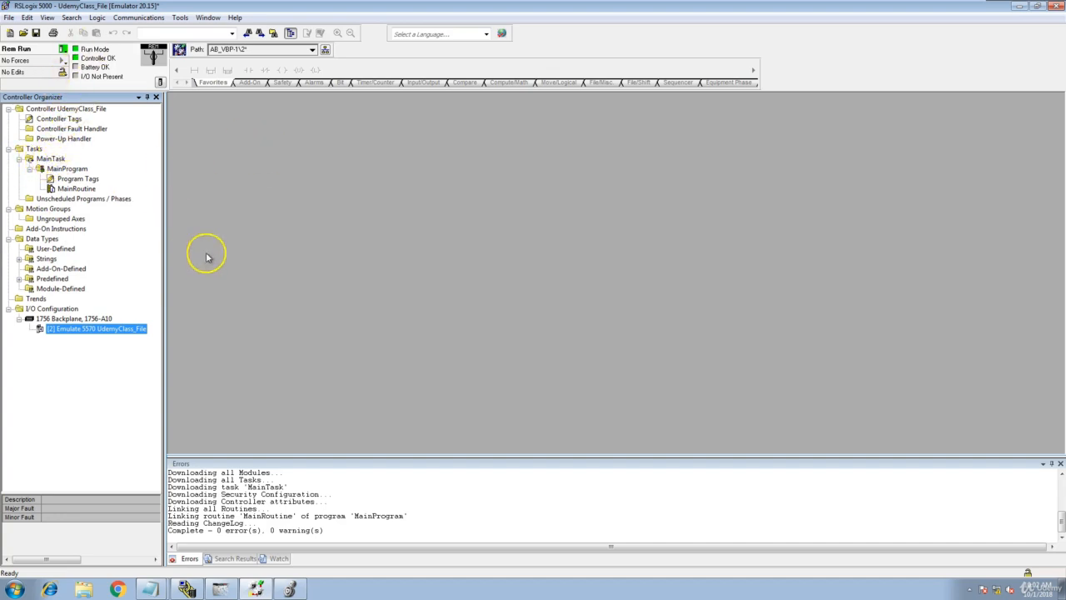
left_click(220, 589)
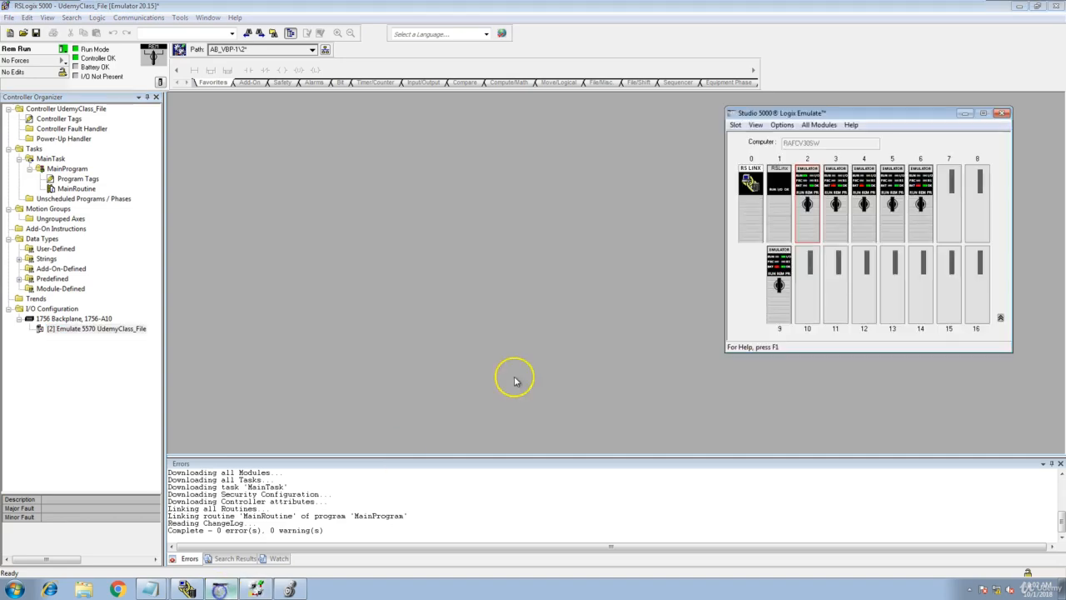
mouse_move(805, 200)
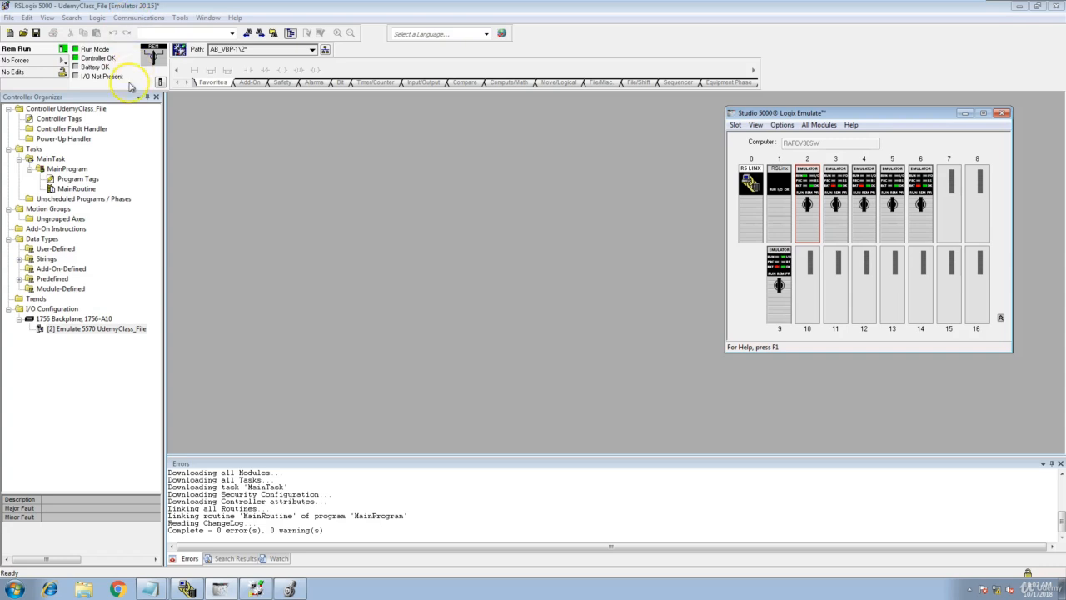
Open MainRoutine in RSLogix 5000 and cancel its pending edits so that the empty rung 0 is removed.
left_click(99, 194)
double_click(79, 189)
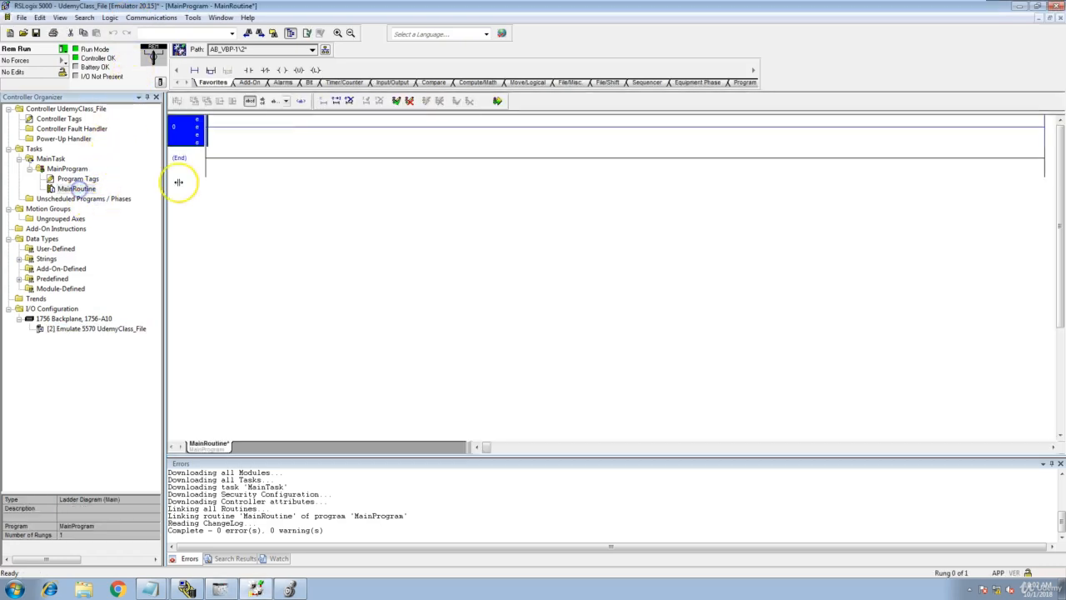
left_click(409, 100)
left_click(535, 318)
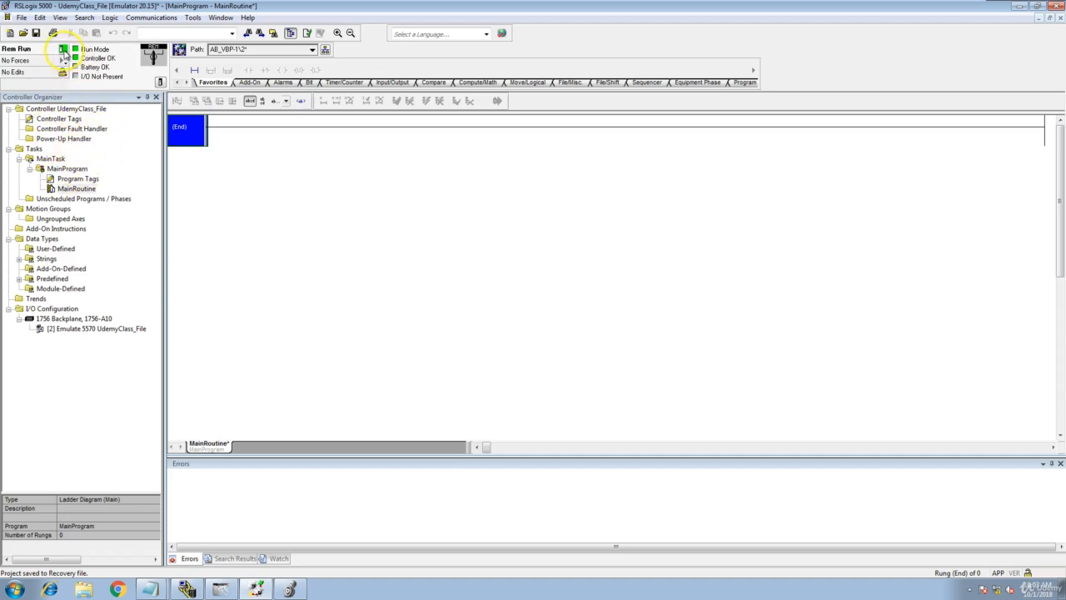
Change the controller to Remote Program mode and go offline.
left_click(63, 53)
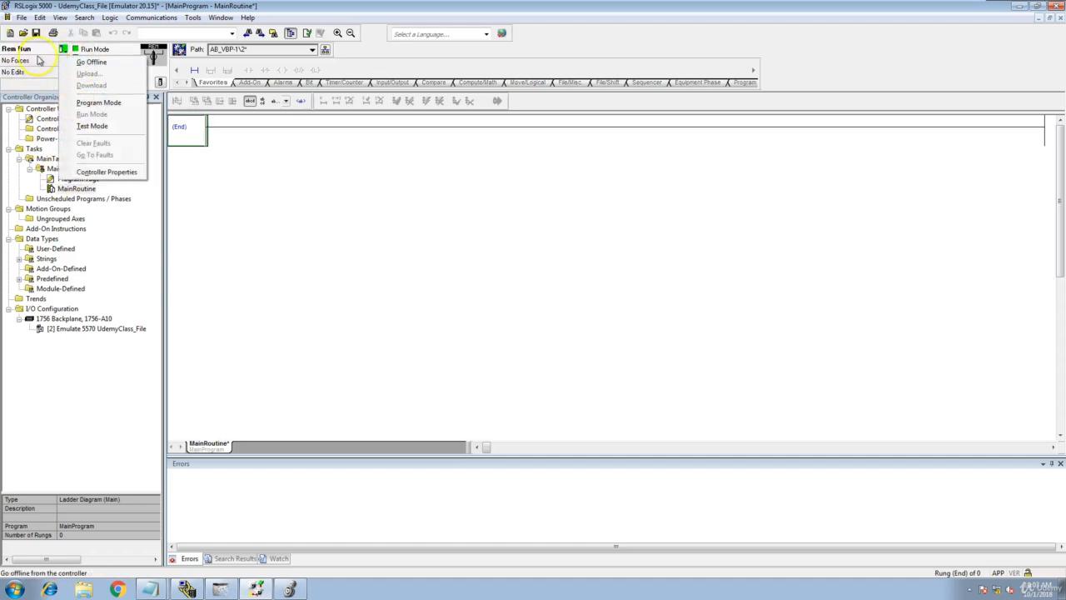
left_click(88, 102)
left_click(526, 318)
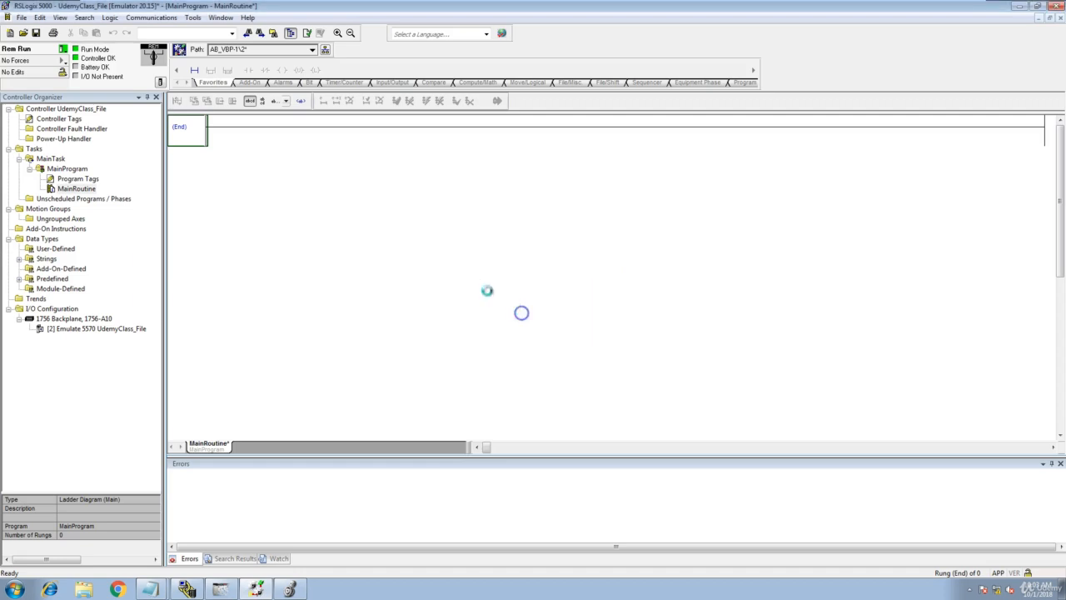
left_click(62, 49)
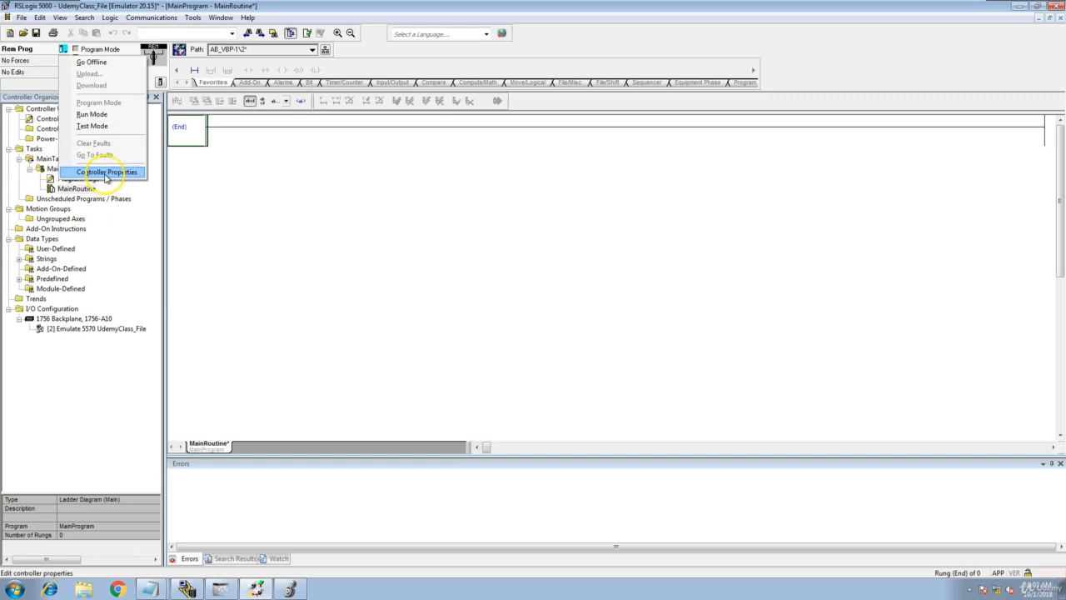
left_click(115, 64)
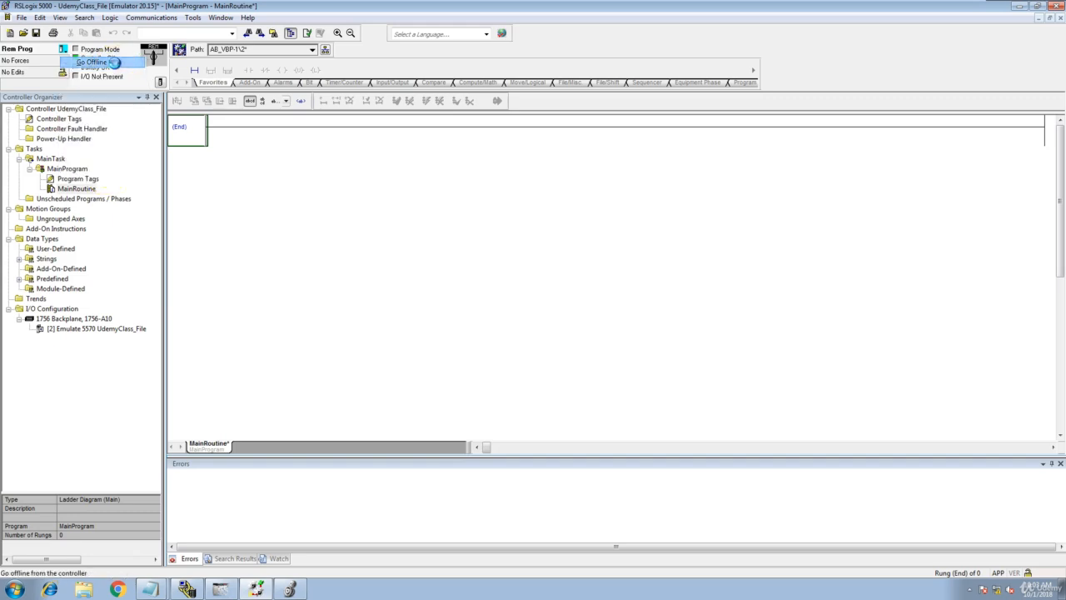
Go back online with the controller and review the recent communications paths without changing the selection.
left_click(65, 51)
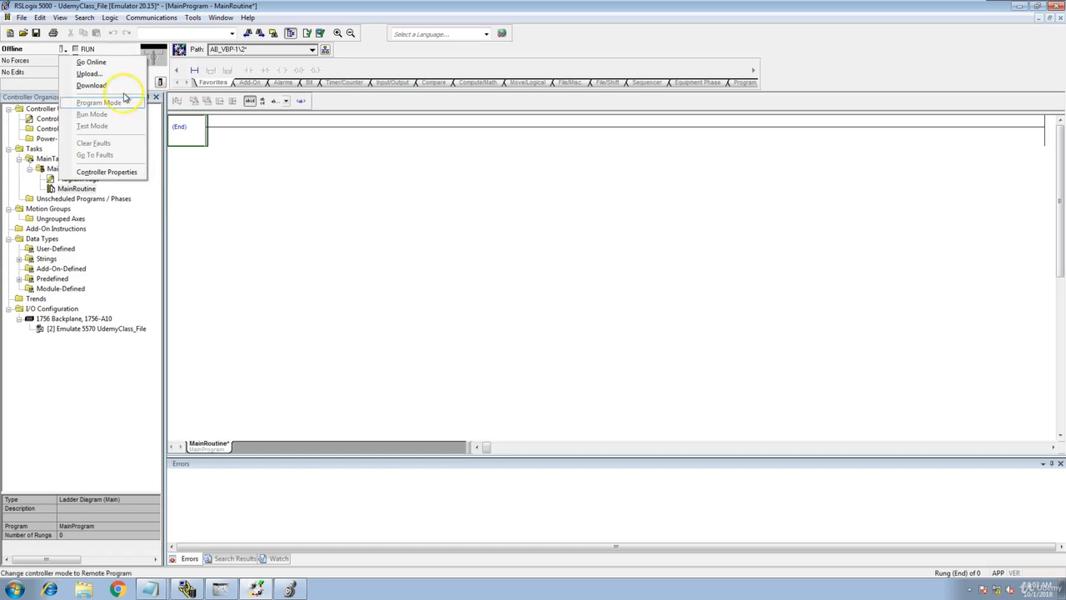
left_click(92, 63)
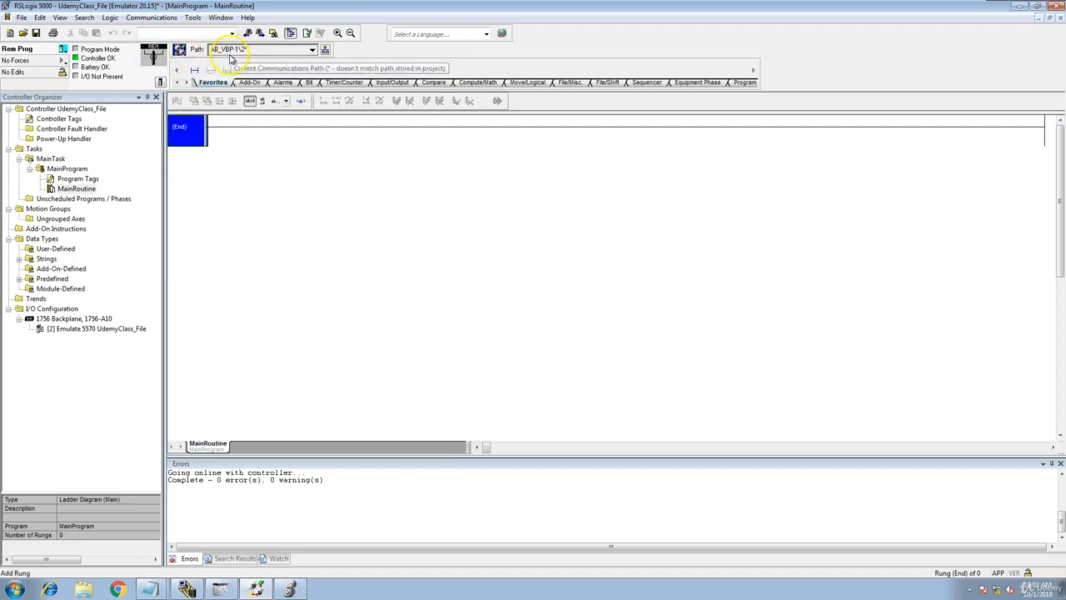
left_click(312, 50)
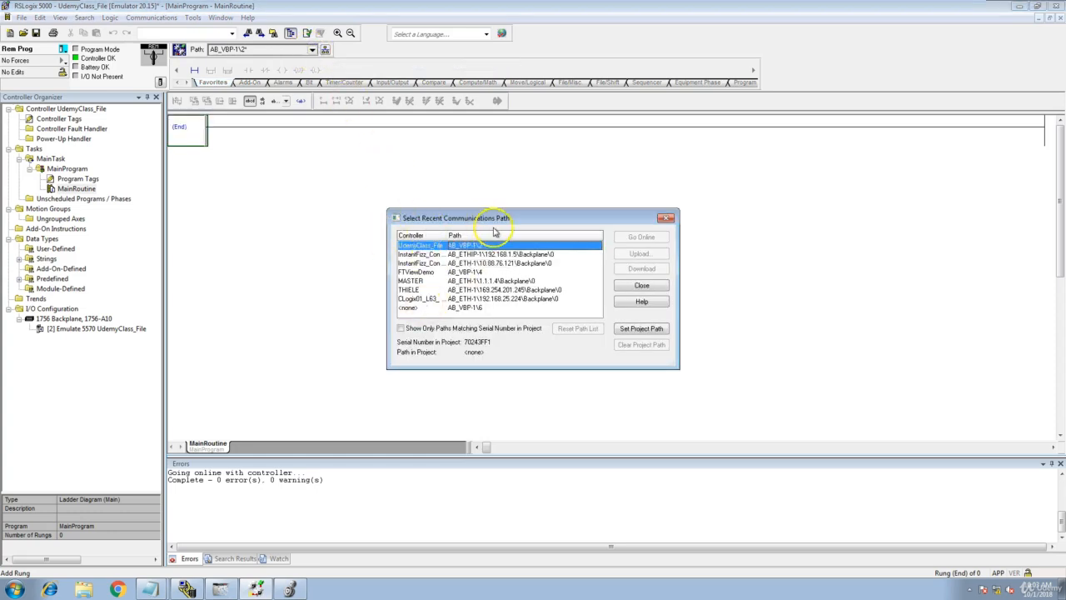
left_click(666, 217)
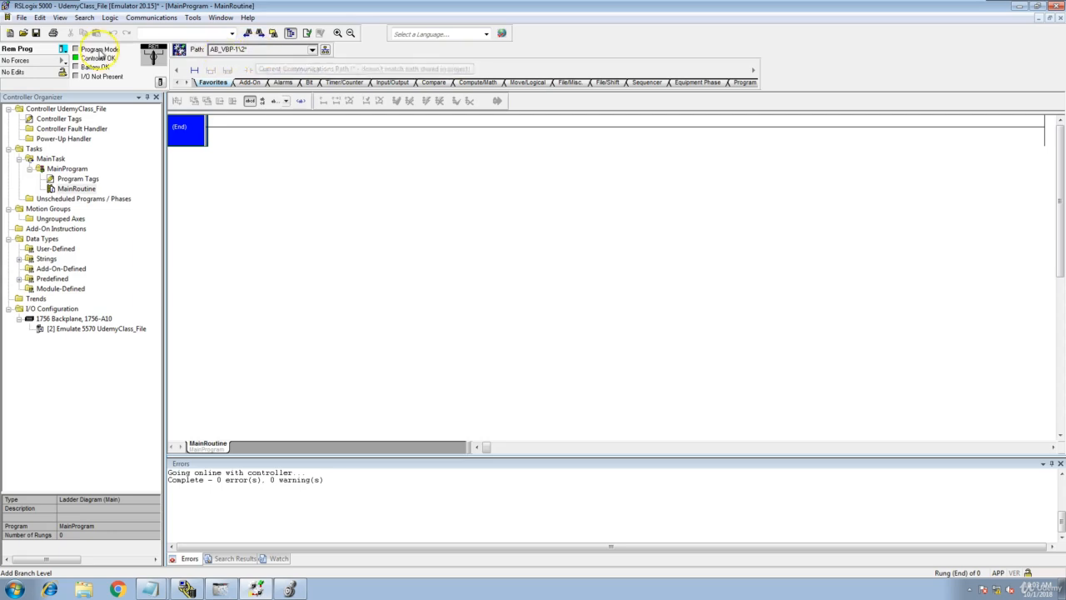
Go offline and set AB_VBP-1\2, the slot 02 emulator, as the project path in Who Active.
left_click(63, 49)
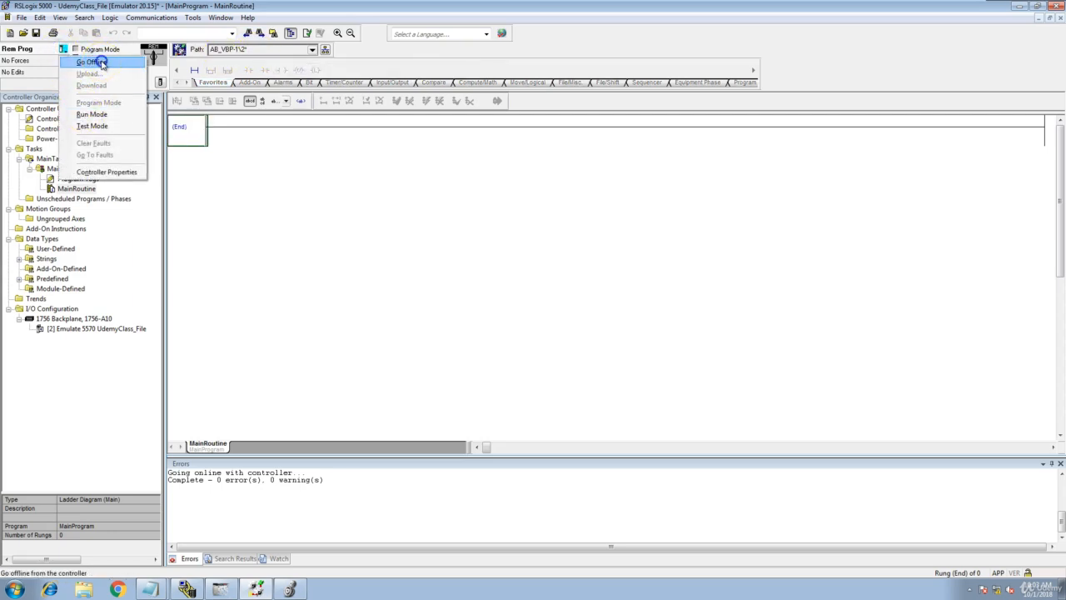
left_click(92, 62)
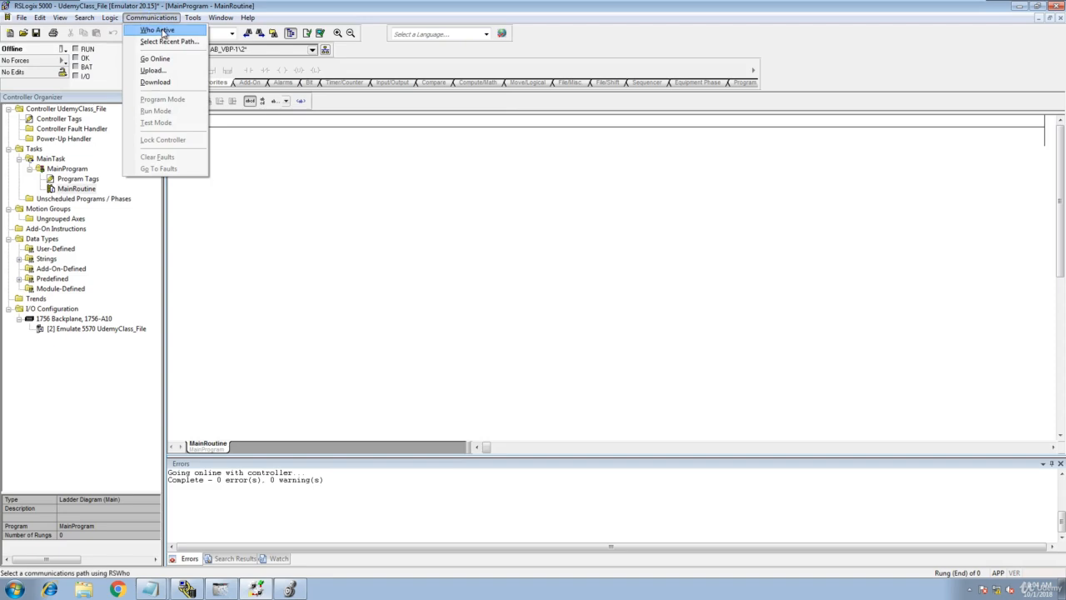
left_click(162, 31)
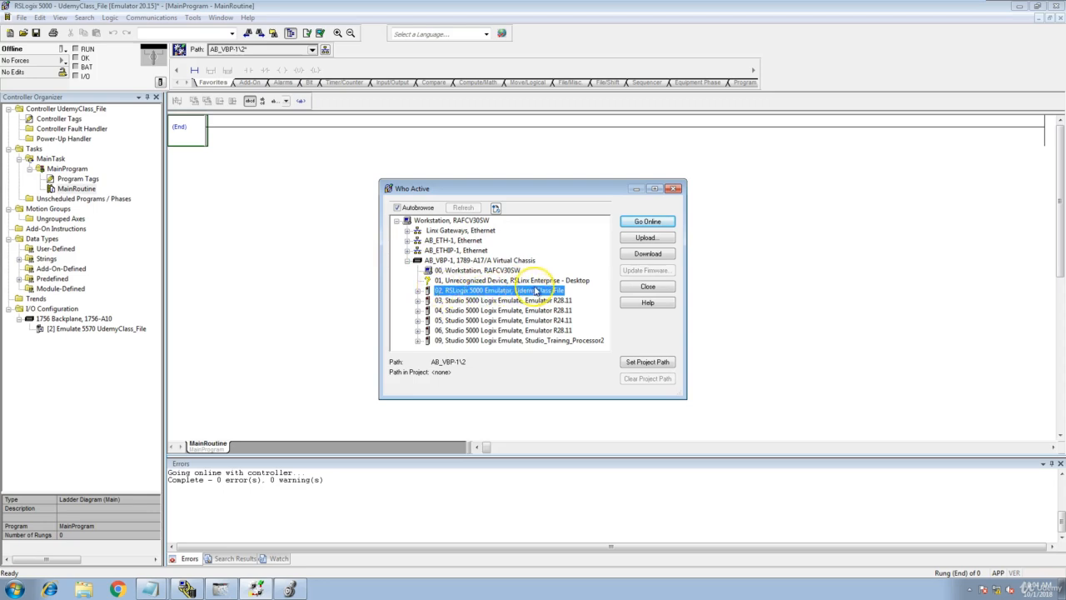
left_click(648, 363)
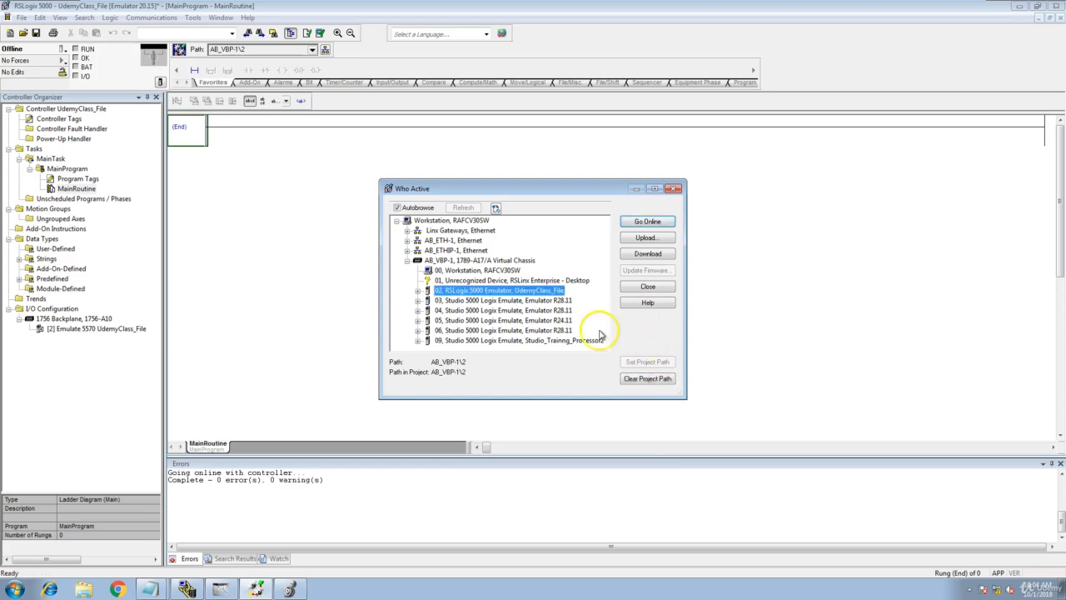
Go online with the slot 02 emulator and change the controller mode to Remote Run.
left_click(647, 222)
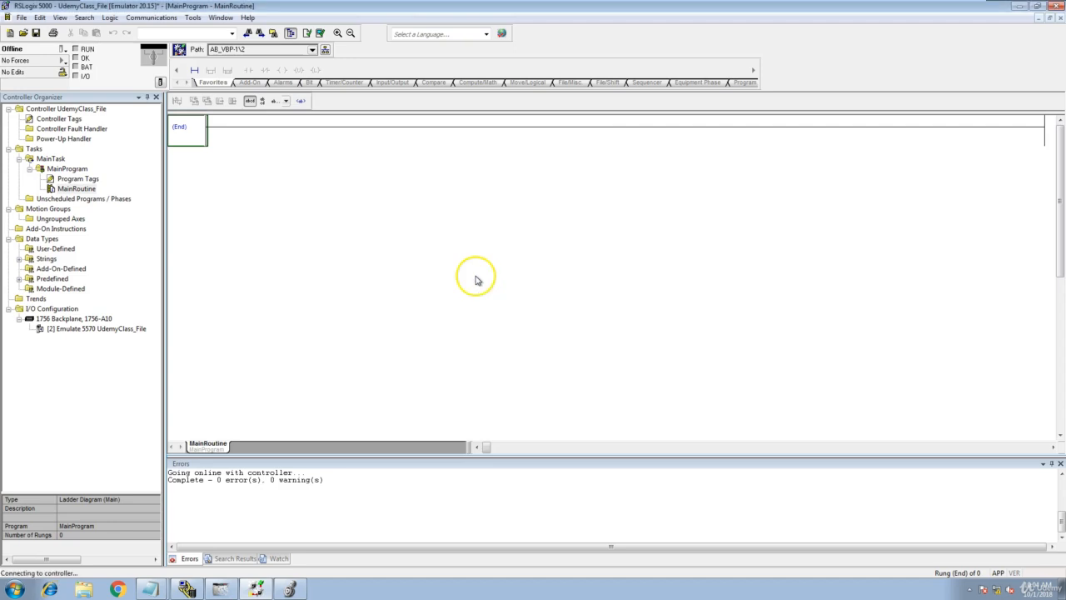
left_click(66, 50)
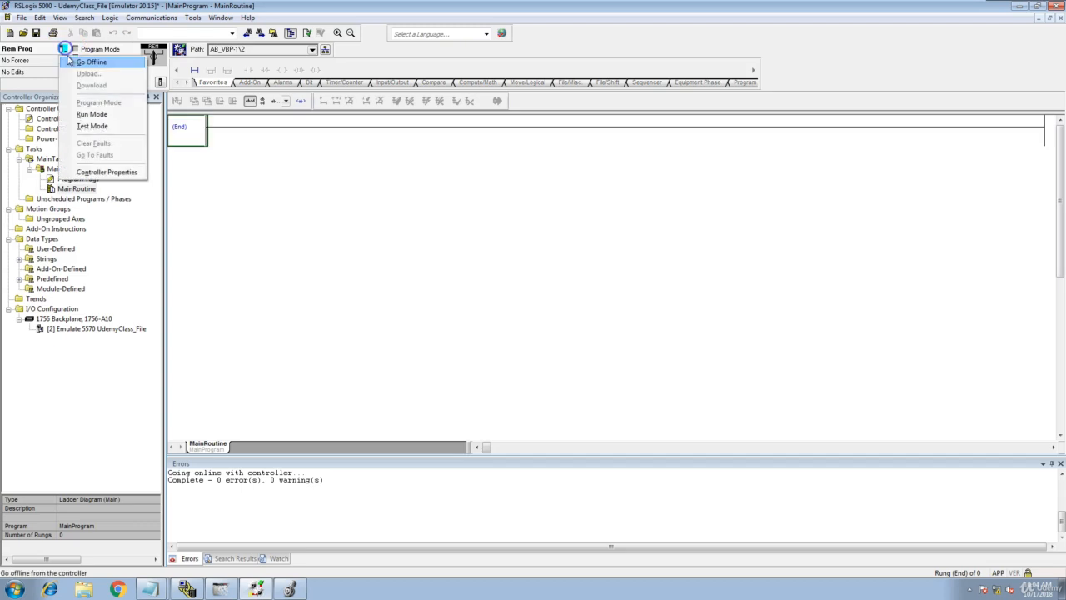
left_click(92, 111)
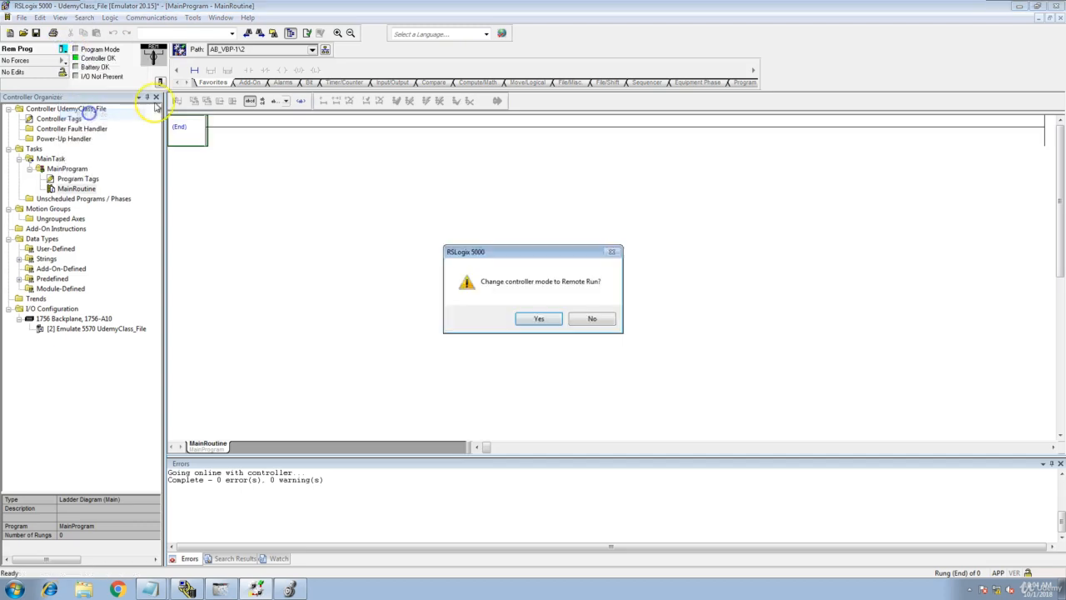
left_click(554, 318)
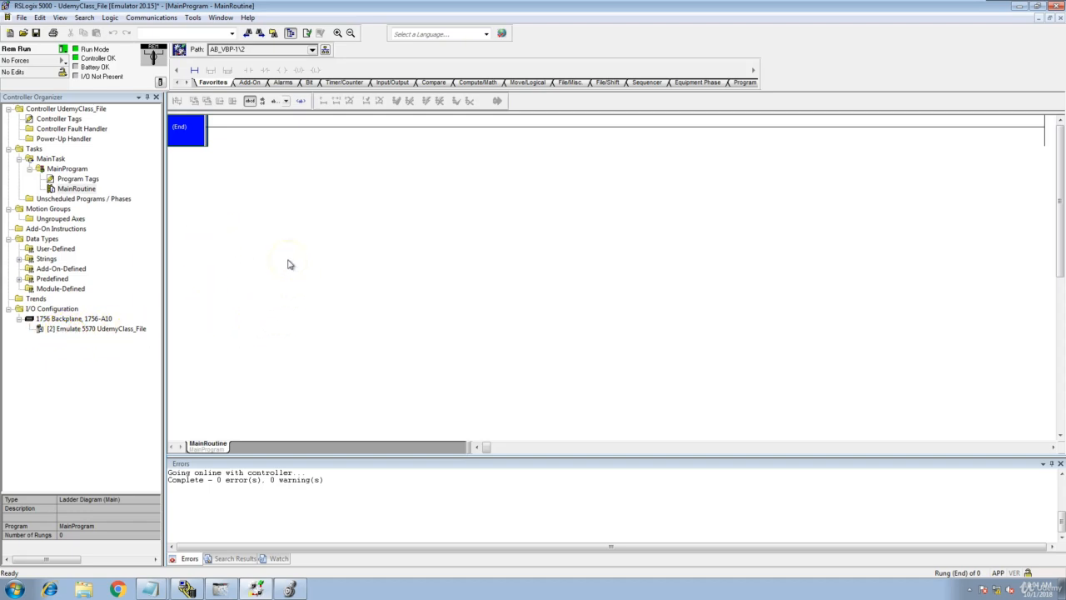
Go offline from the running controller and close RSLogix 5000.
left_click(63, 49)
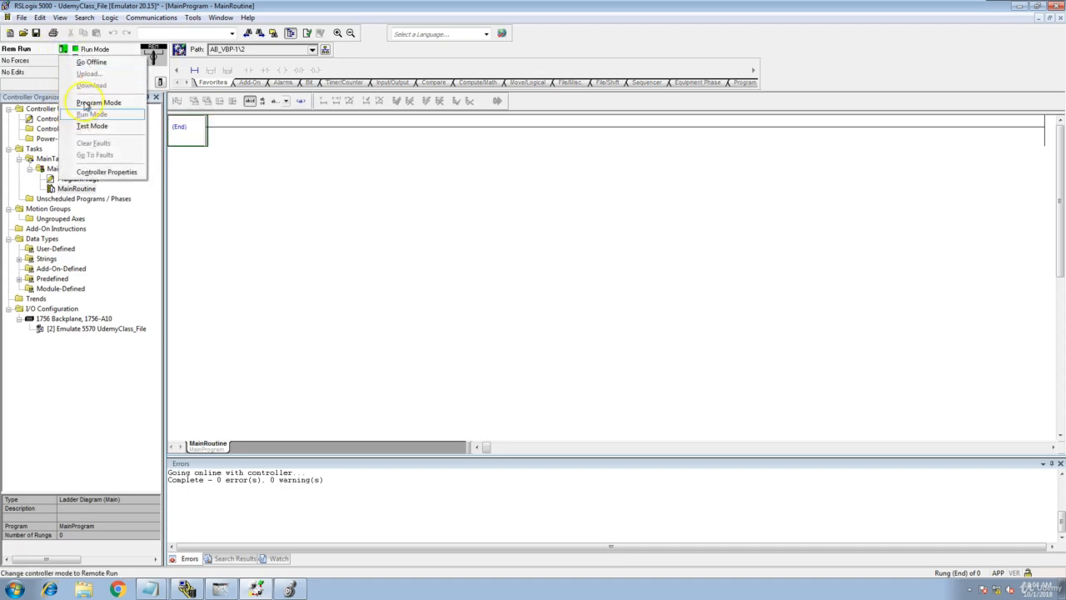
left_click(75, 61)
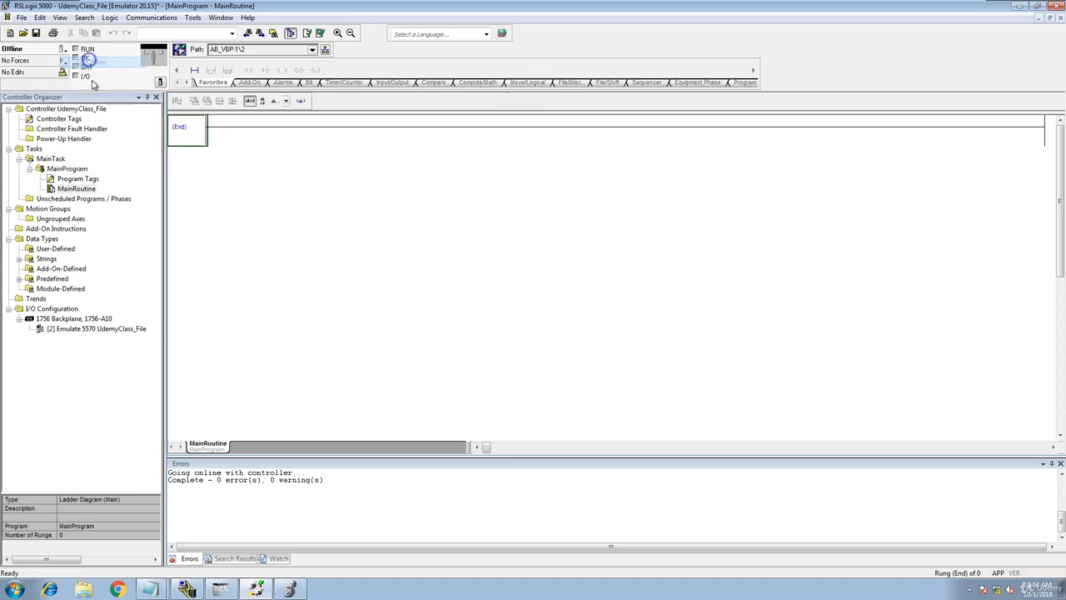
left_click(1054, 7)
left_click(504, 309)
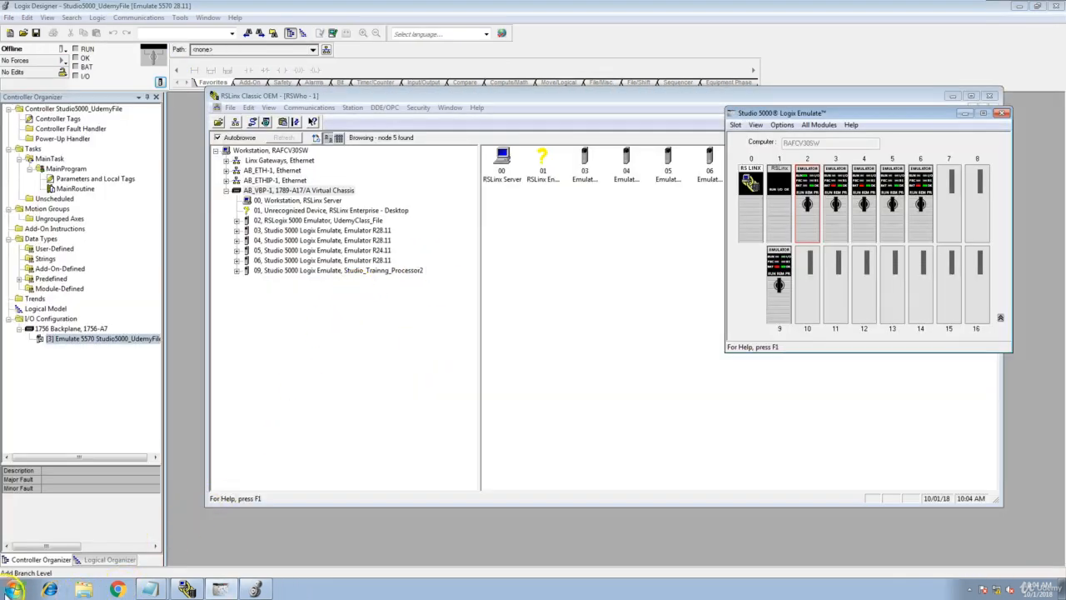
Relaunch RSLogix 5000 from the RSLogix 5000 Enterprise Series folder of the Rockwell Software programs.
left_click(14, 590)
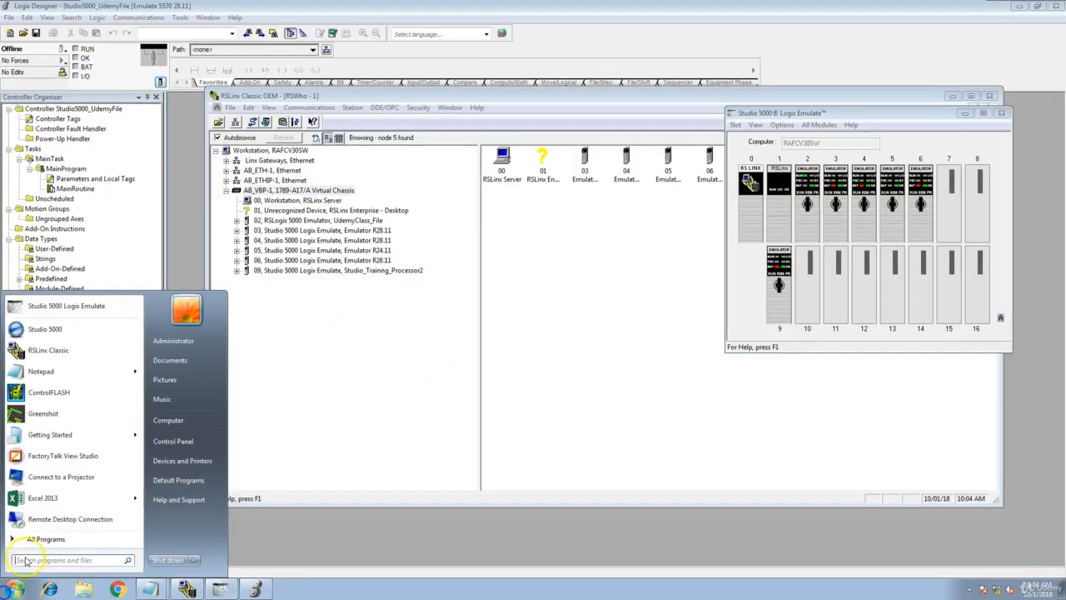
left_click(67, 543)
left_click(56, 468)
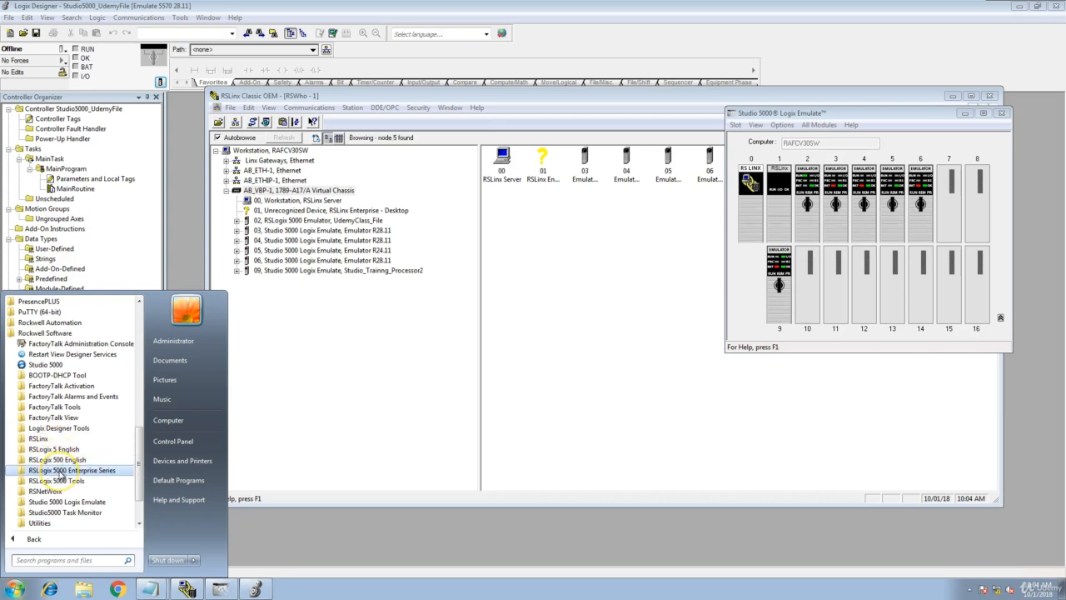
left_click(60, 470)
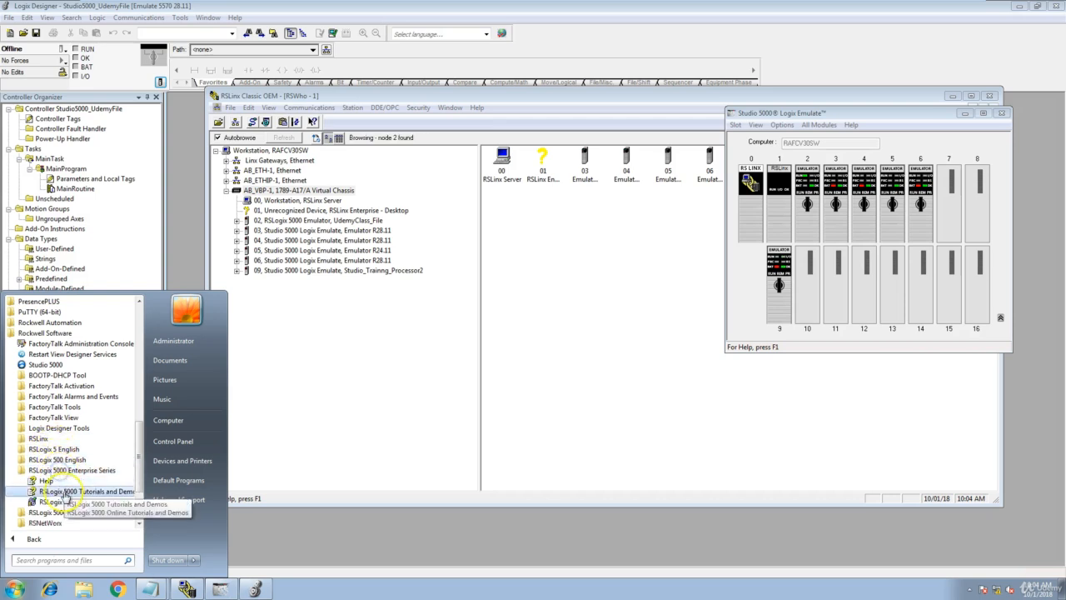
left_click(60, 504)
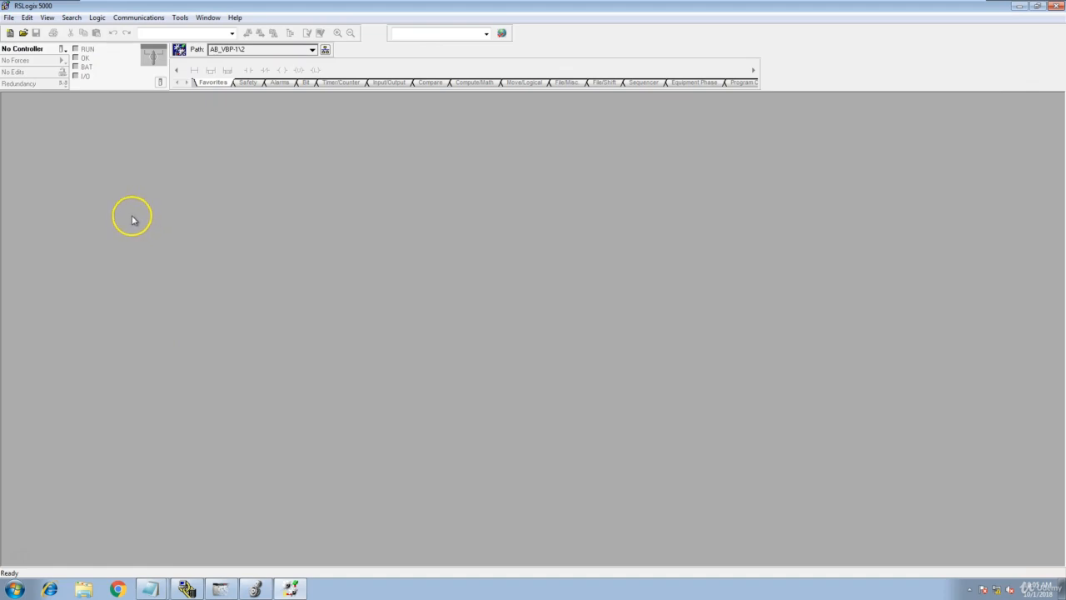
left_click(8, 16)
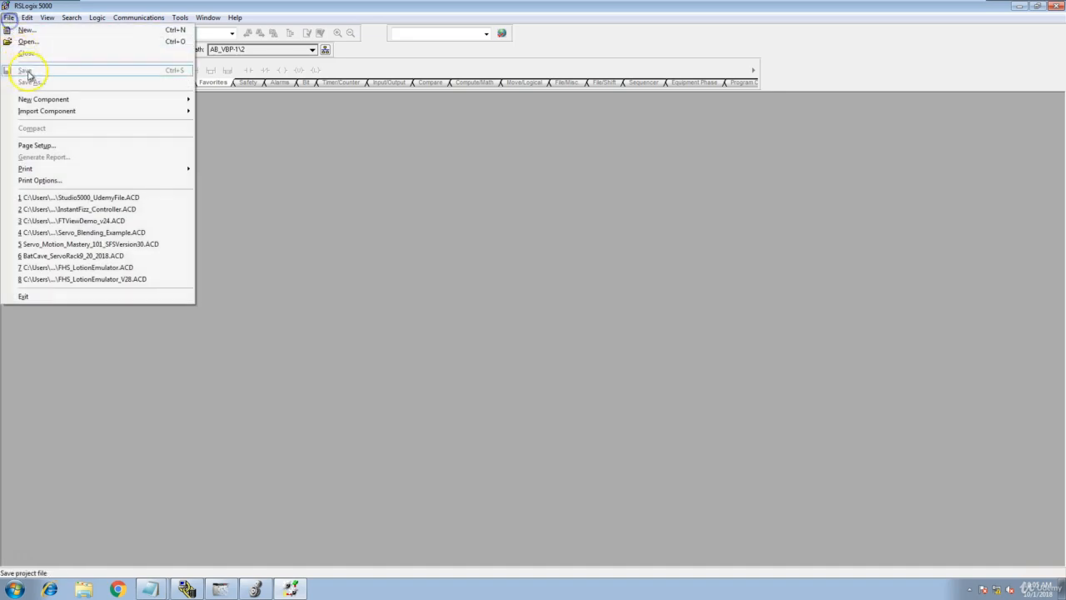
left_click(37, 42)
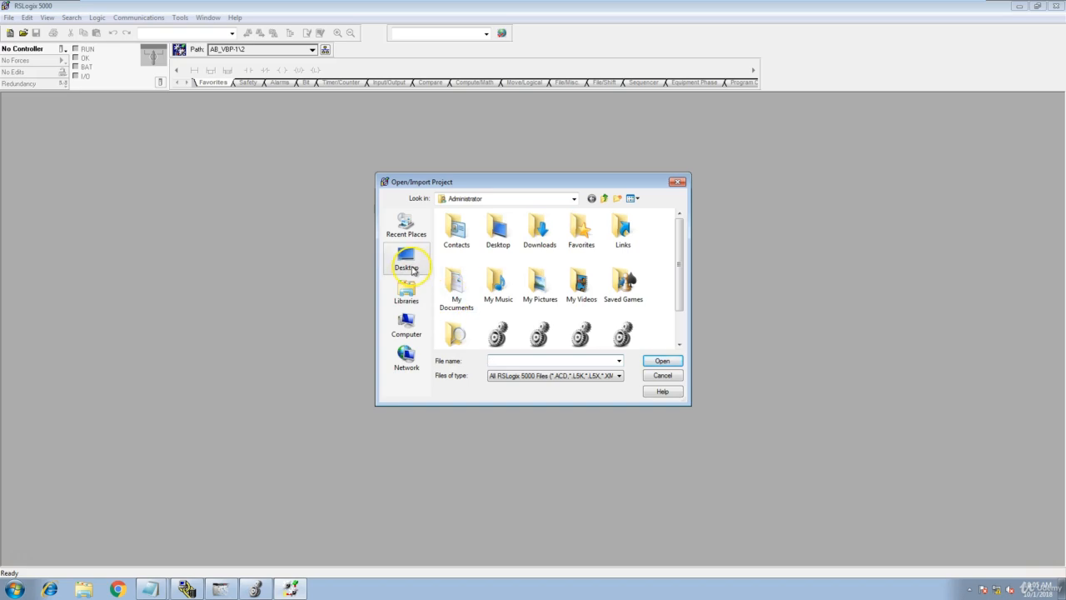
left_click_drag(681, 286, 674, 324)
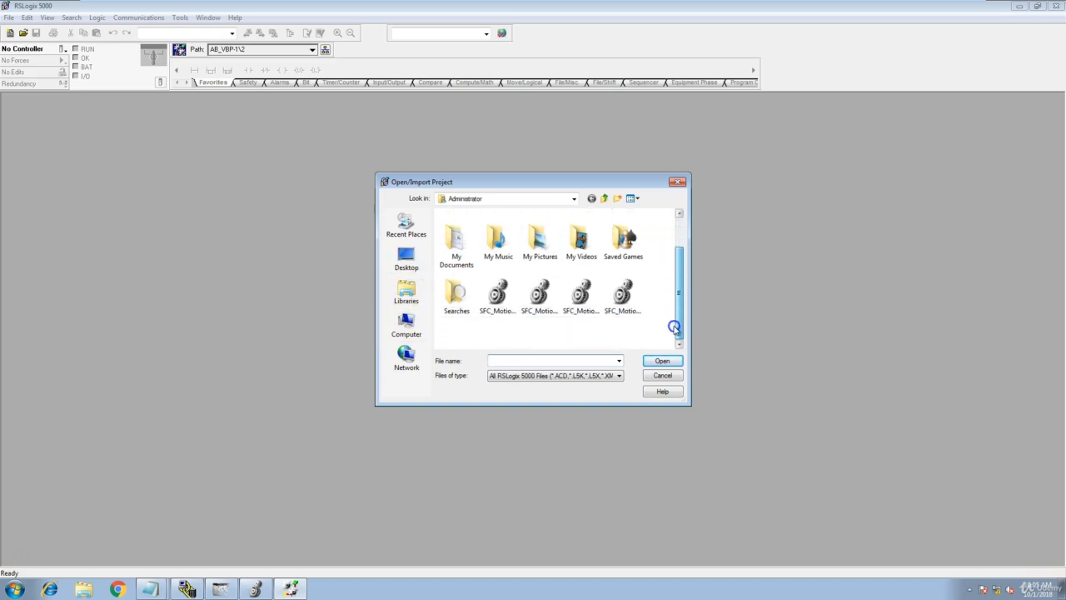
left_click(408, 327)
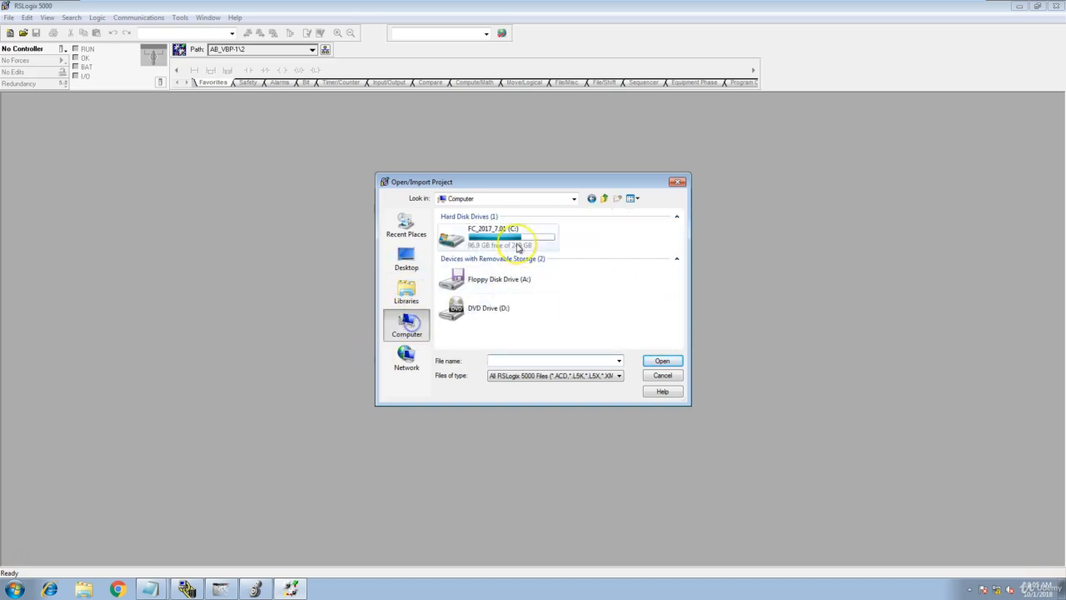
double_click(485, 244)
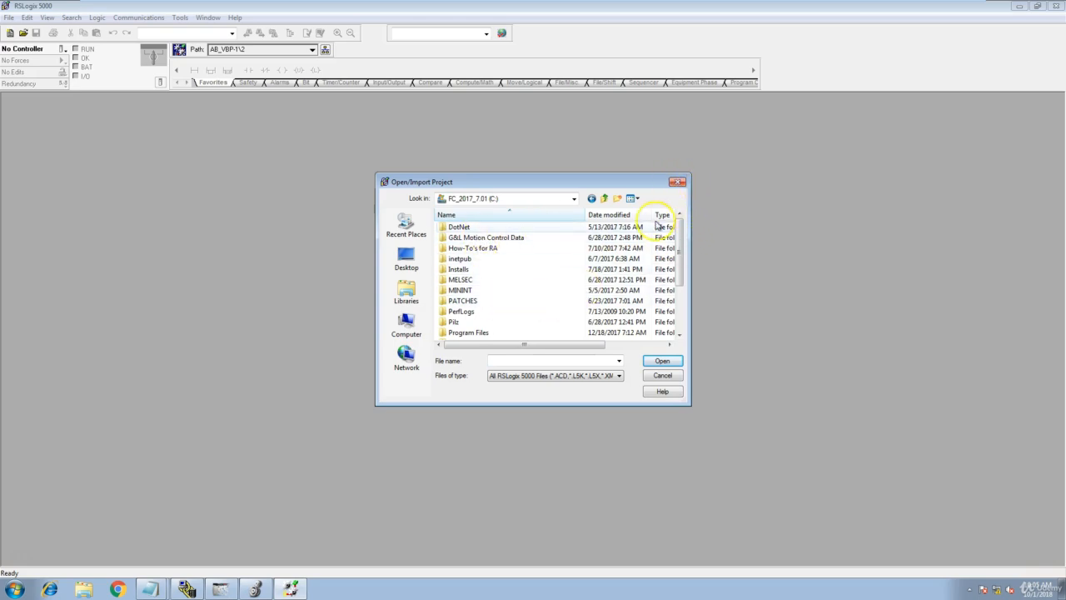
left_click_drag(679, 255, 679, 304)
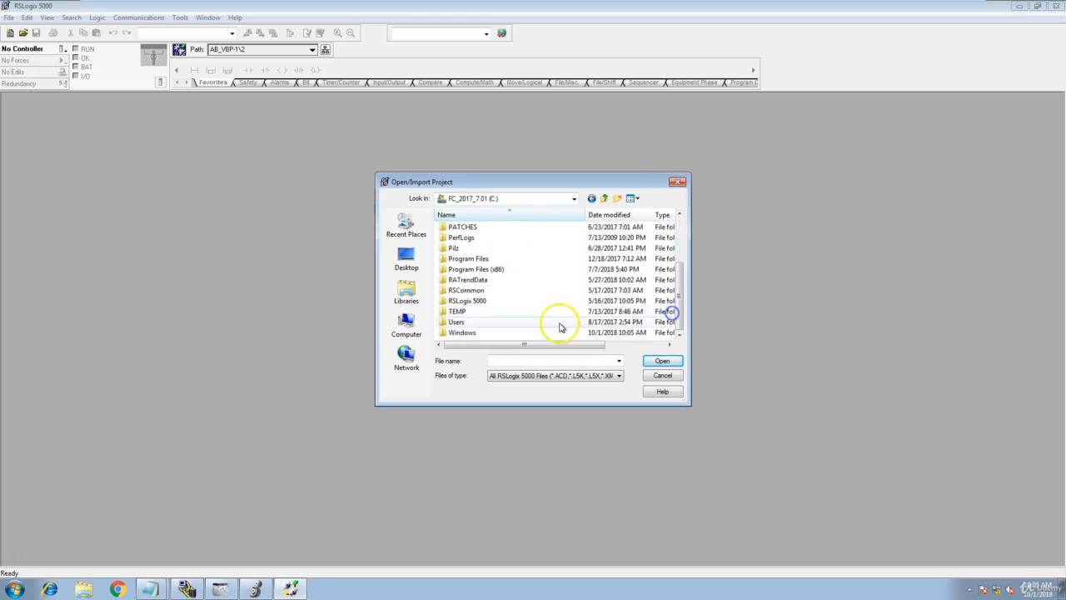
left_click(677, 182)
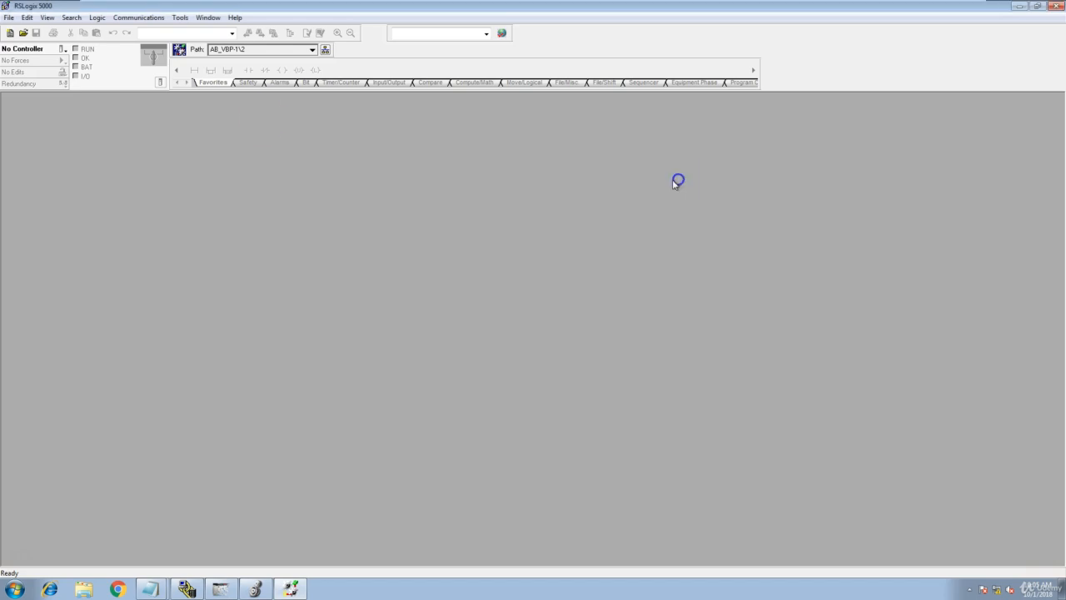
Check the default project creation folder in the New Controller dialog, then close it without creating a controller.
left_click(9, 18)
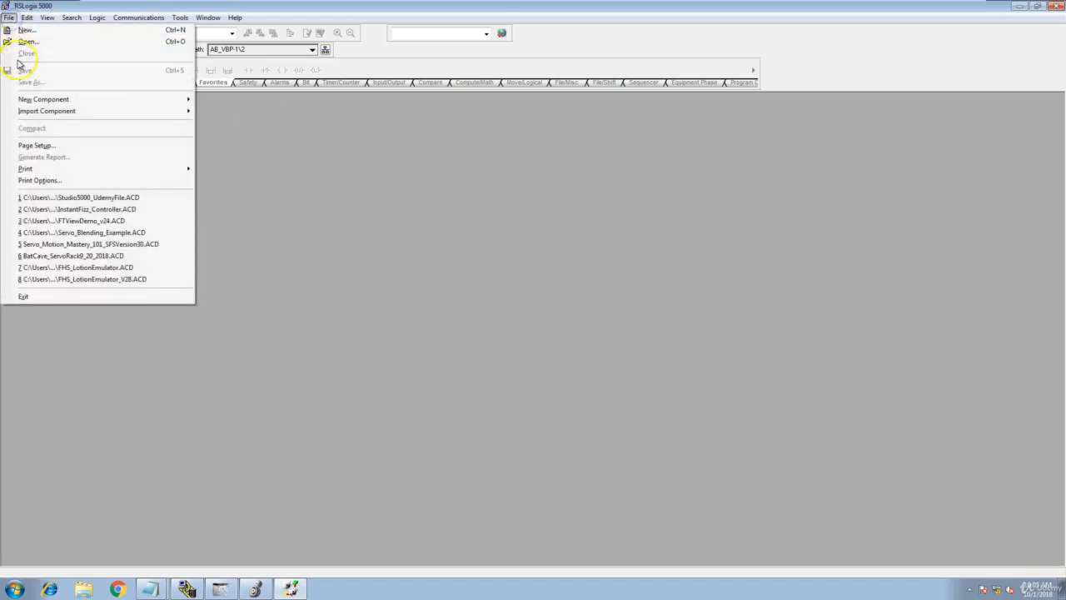
left_click(33, 33)
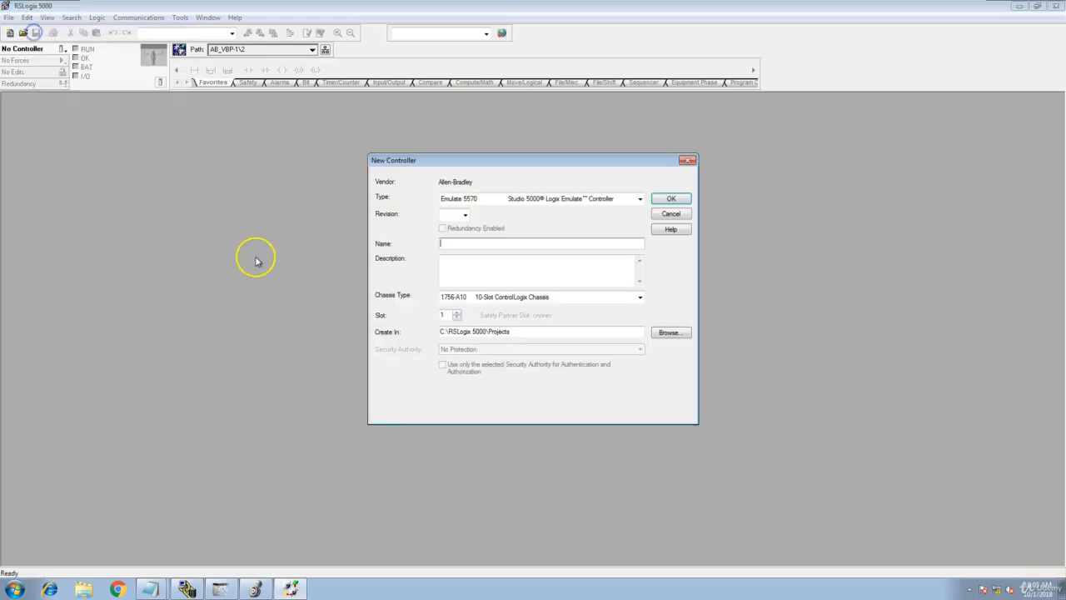
left_click_drag(515, 331, 433, 325)
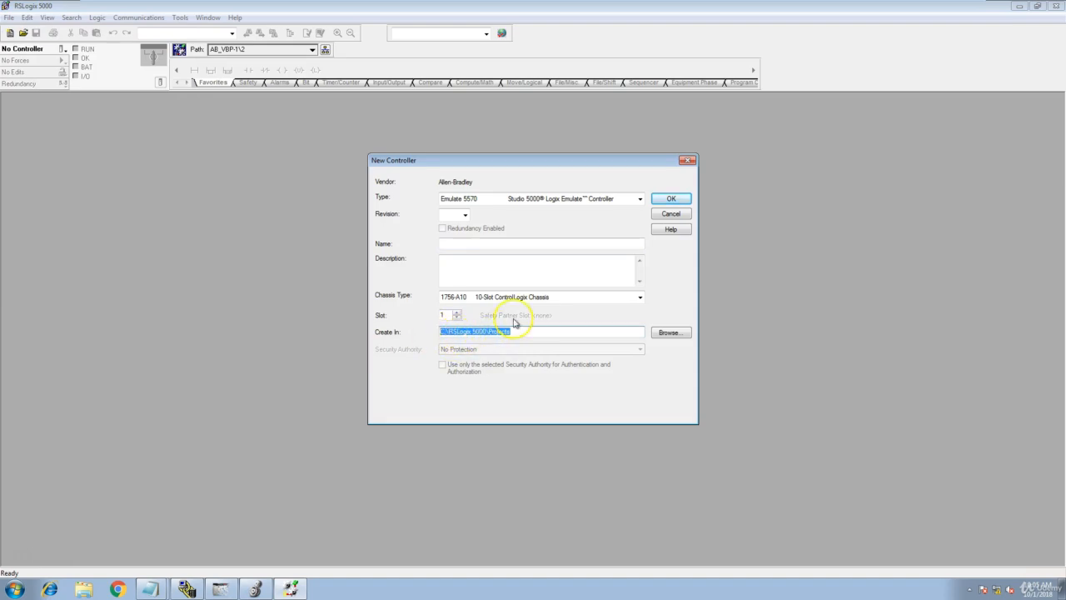
left_click(687, 160)
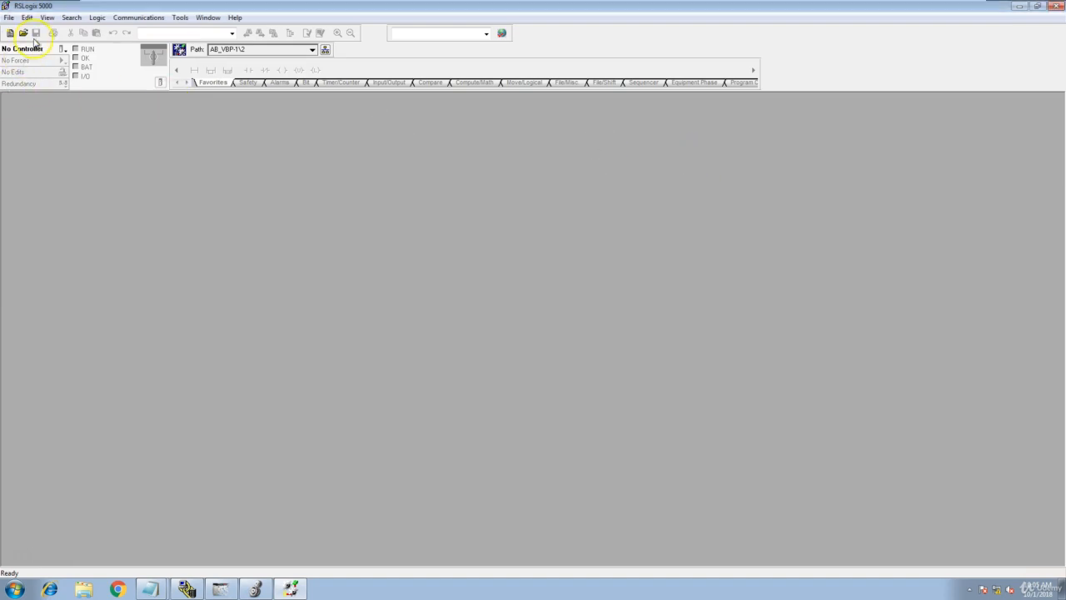
Open the project UdemyClass_File.ACD from the Projects folder of RSLogix 5000 on the C: drive.
left_click(8, 18)
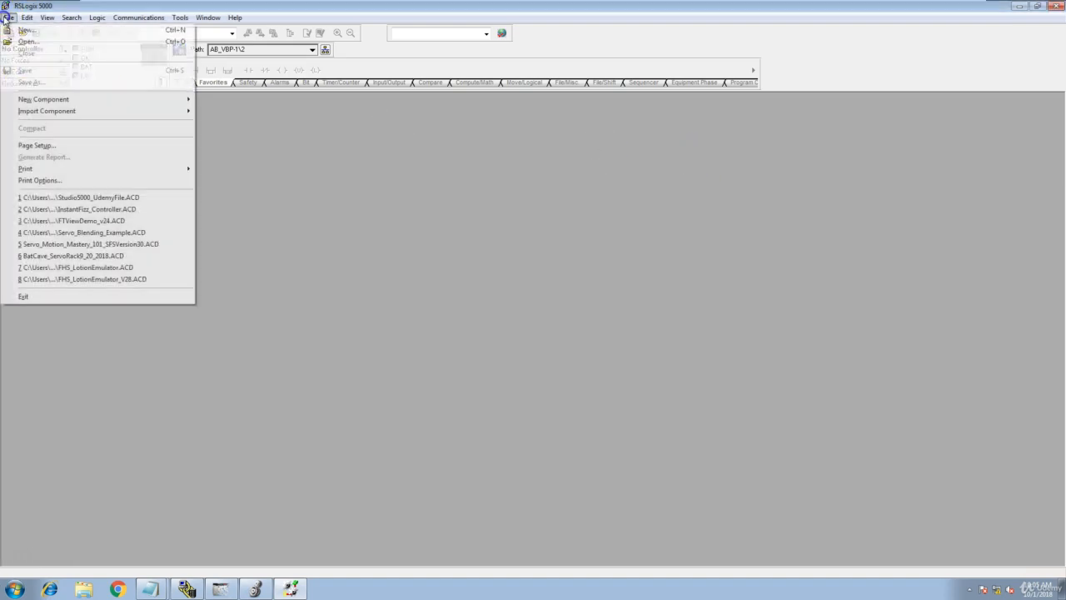
left_click(61, 44)
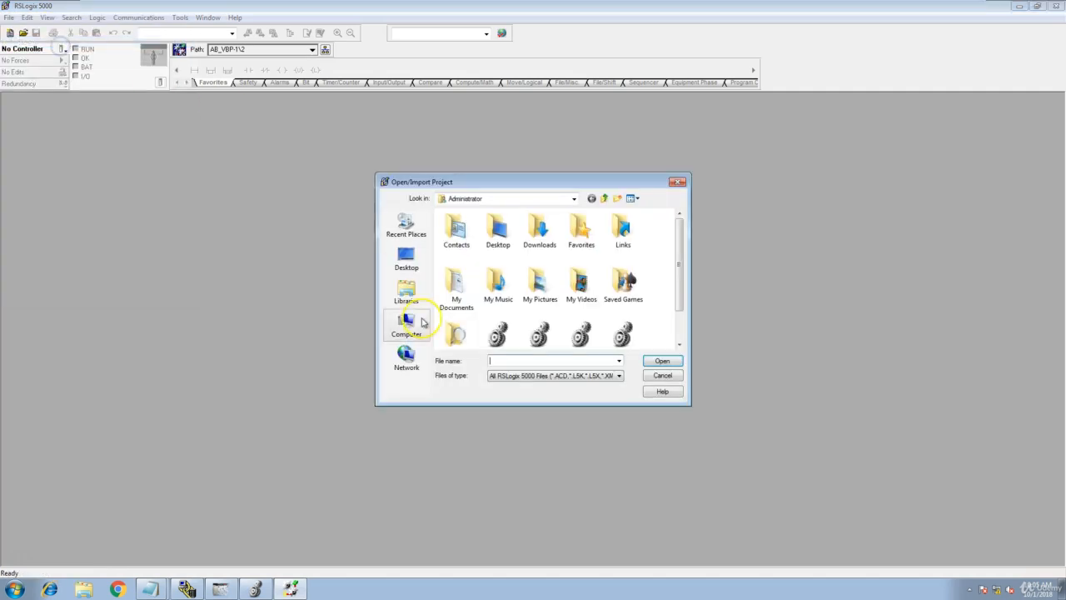
left_click(406, 258)
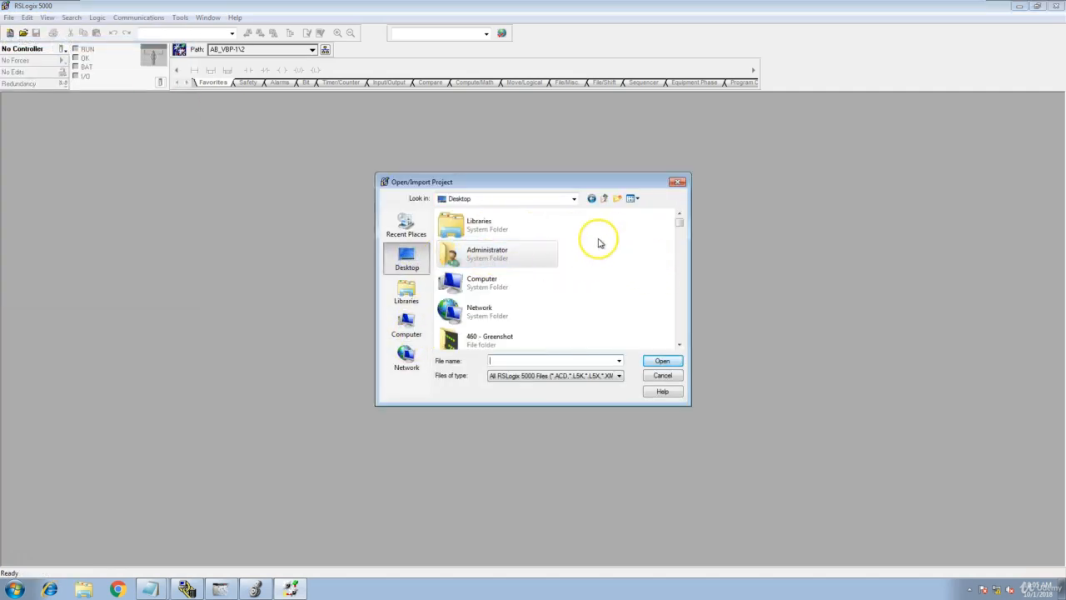
left_click(406, 326)
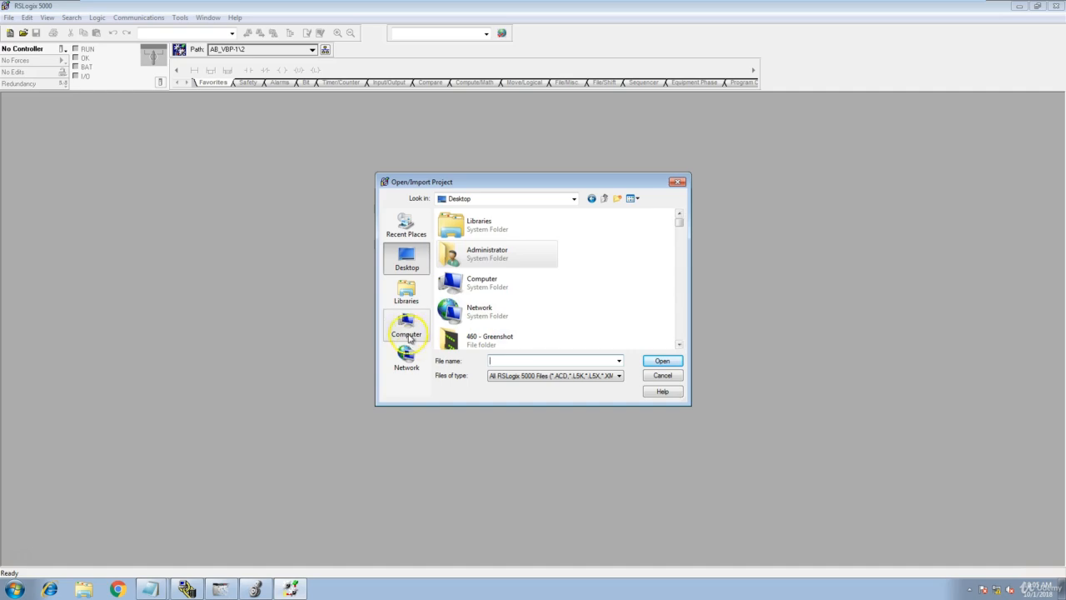
double_click(513, 247)
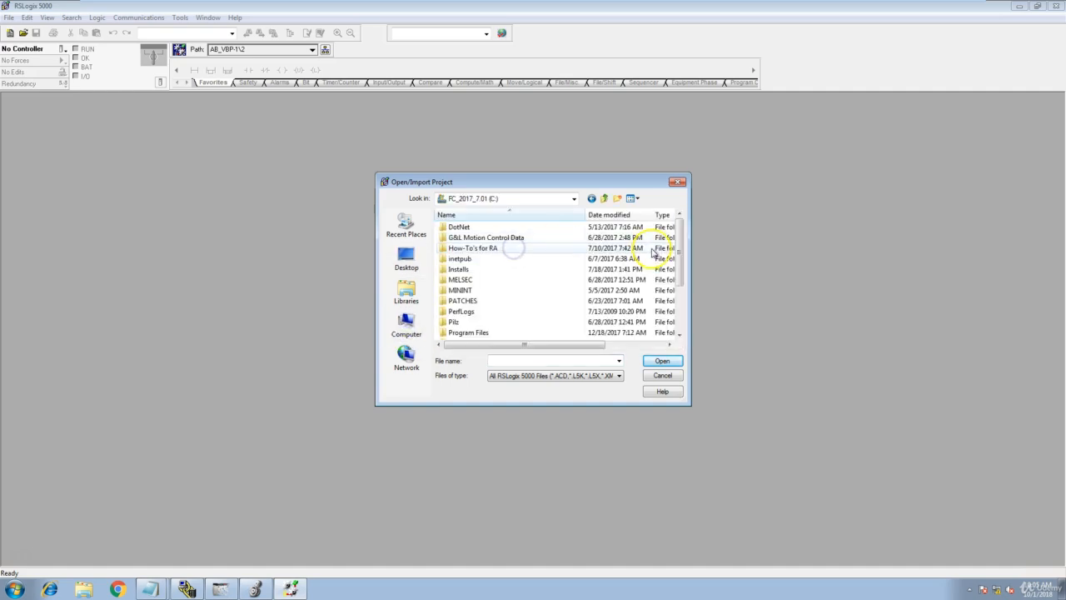
left_click_drag(677, 282, 675, 330)
double_click(454, 301)
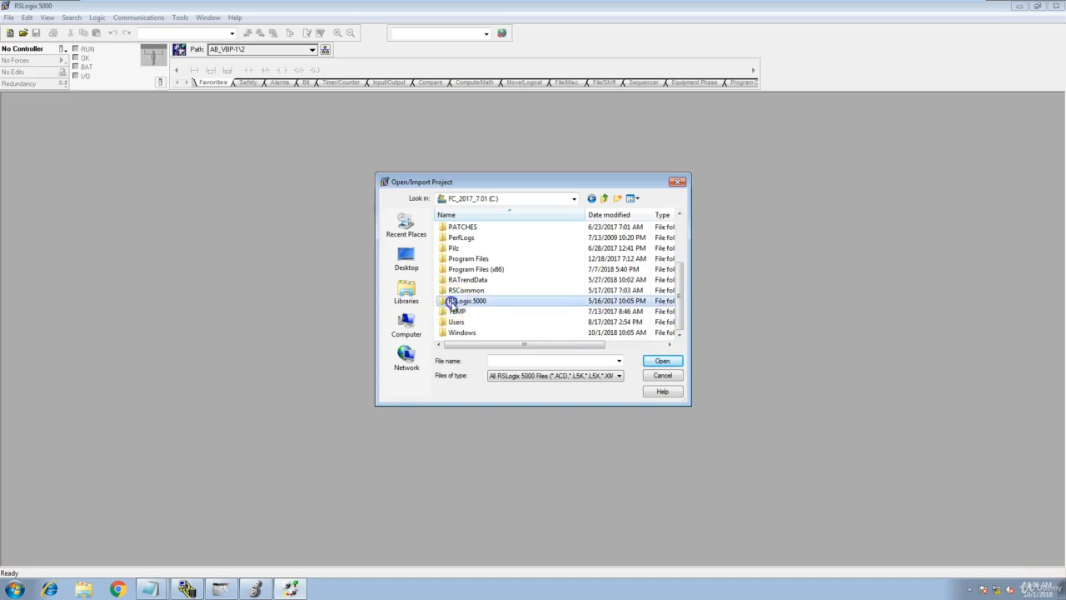
double_click(461, 228)
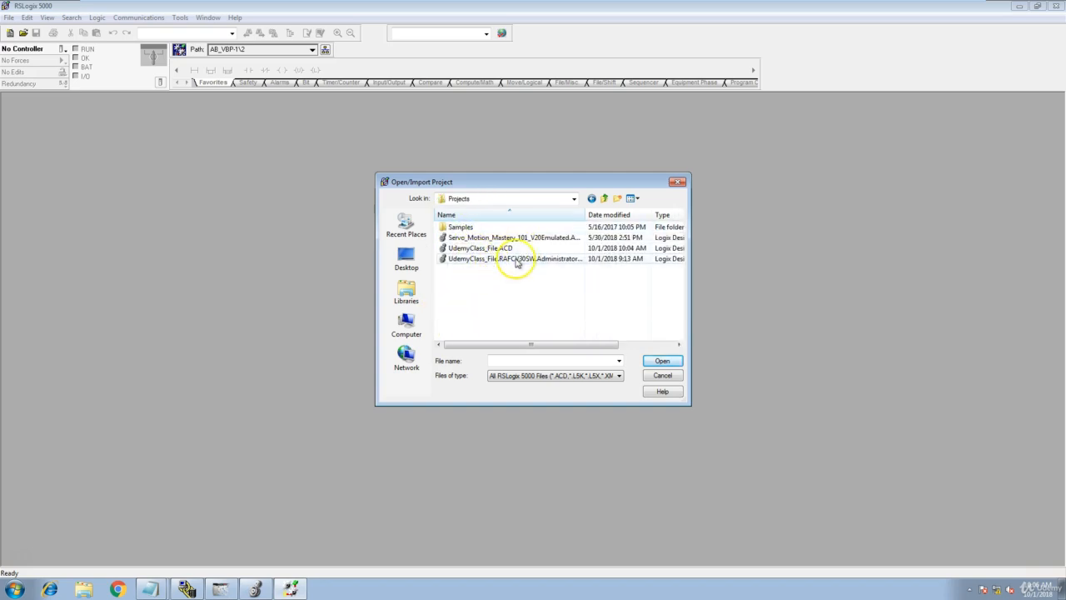
left_click(500, 249)
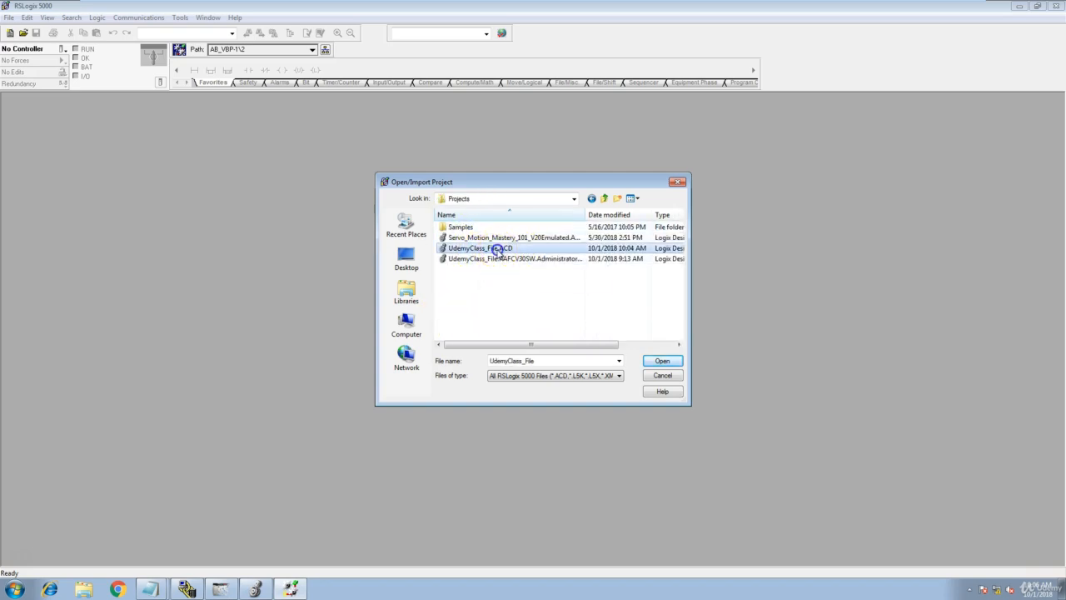
left_click(664, 360)
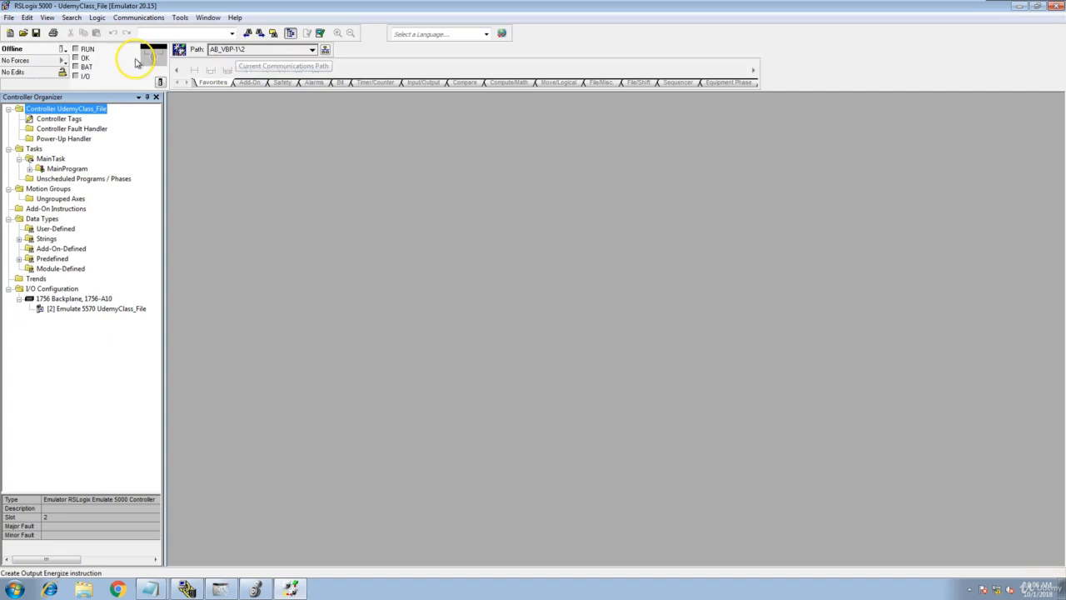
Go online with the slot 2 emulator over the stored path and review the project path in Who Active.
left_click(63, 50)
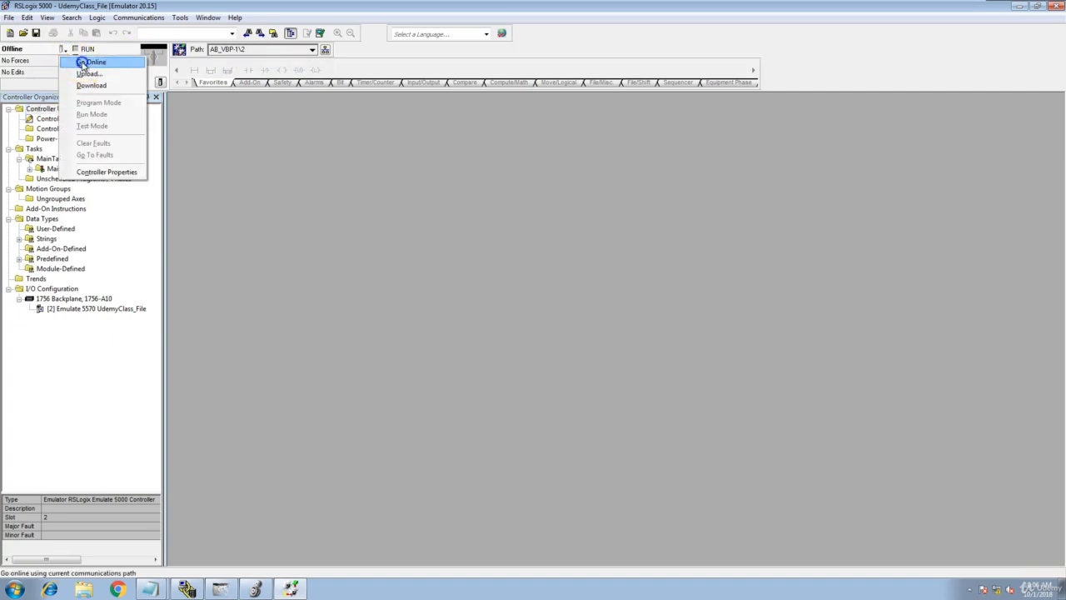
left_click(88, 63)
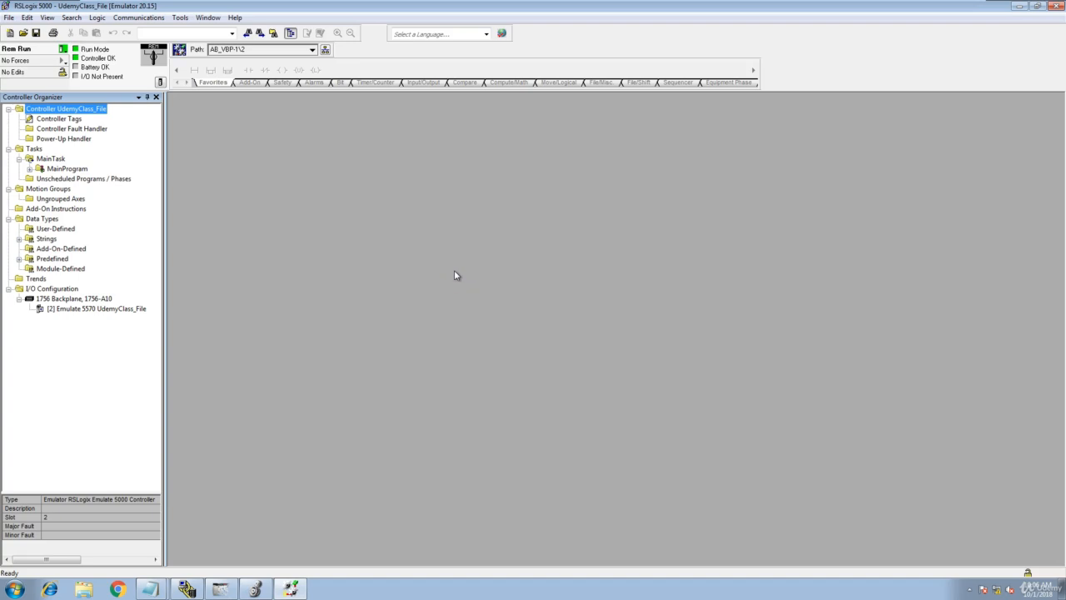
left_click(139, 17)
left_click(150, 30)
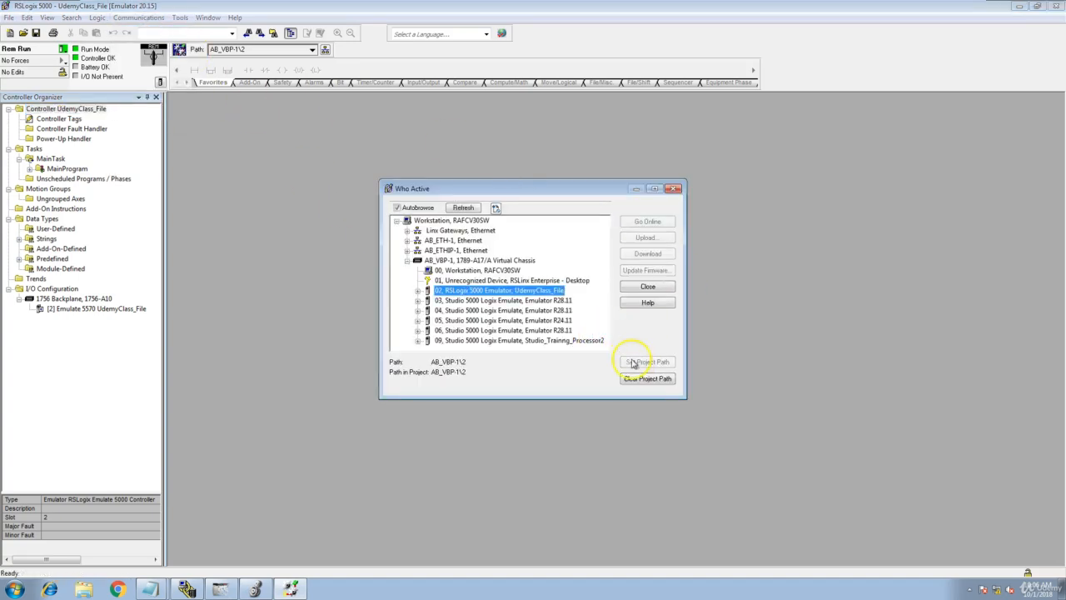
left_click(674, 188)
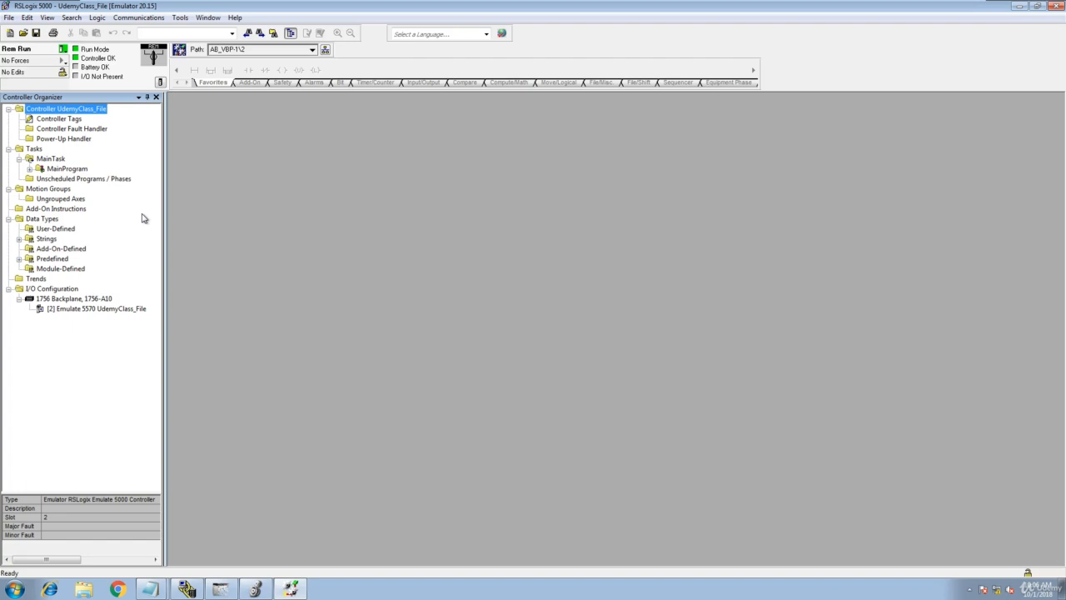
Switch to Studio 5000 Logix Emulate and inspect the status details of the slot 2 controller.
left_click(220, 589)
mouse_move(816, 219)
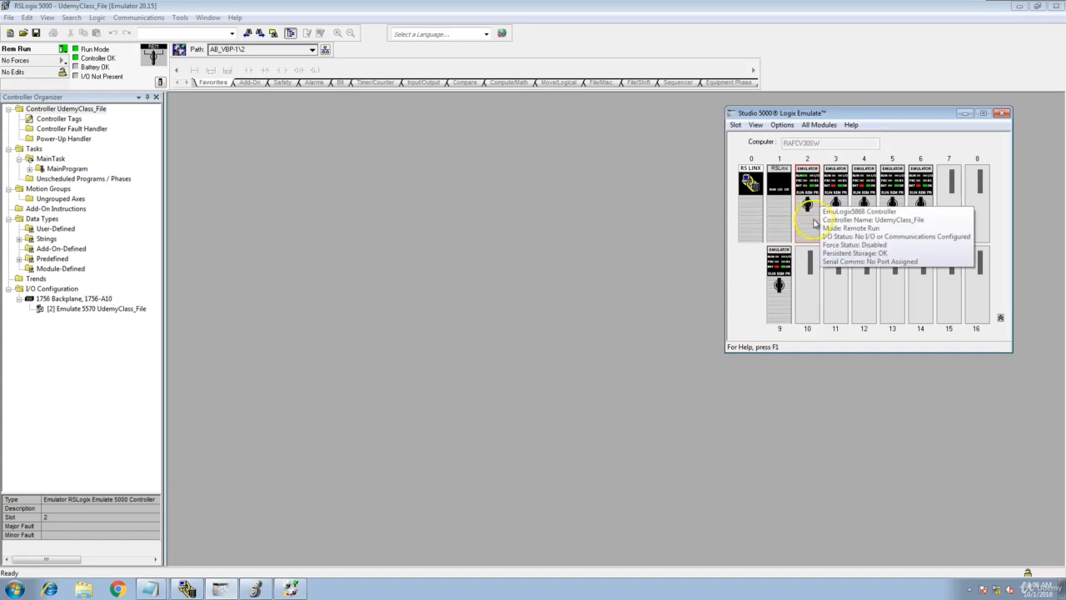